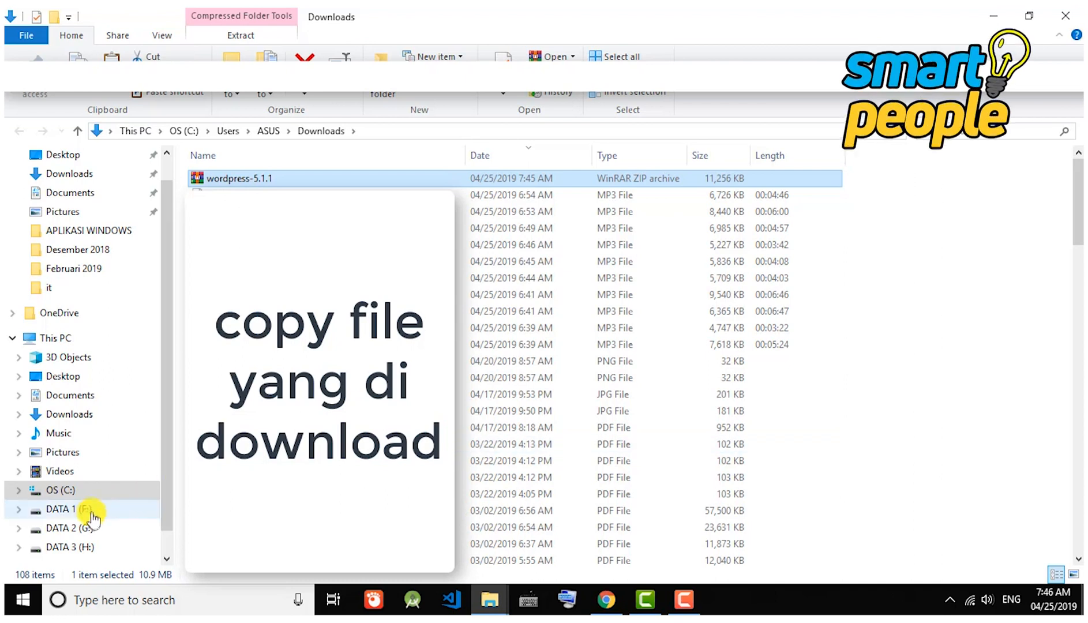
Open the OS (C:) drive from File Explorer's navigation pane.
{"action": "left_click", "coordinate": [76, 492]}
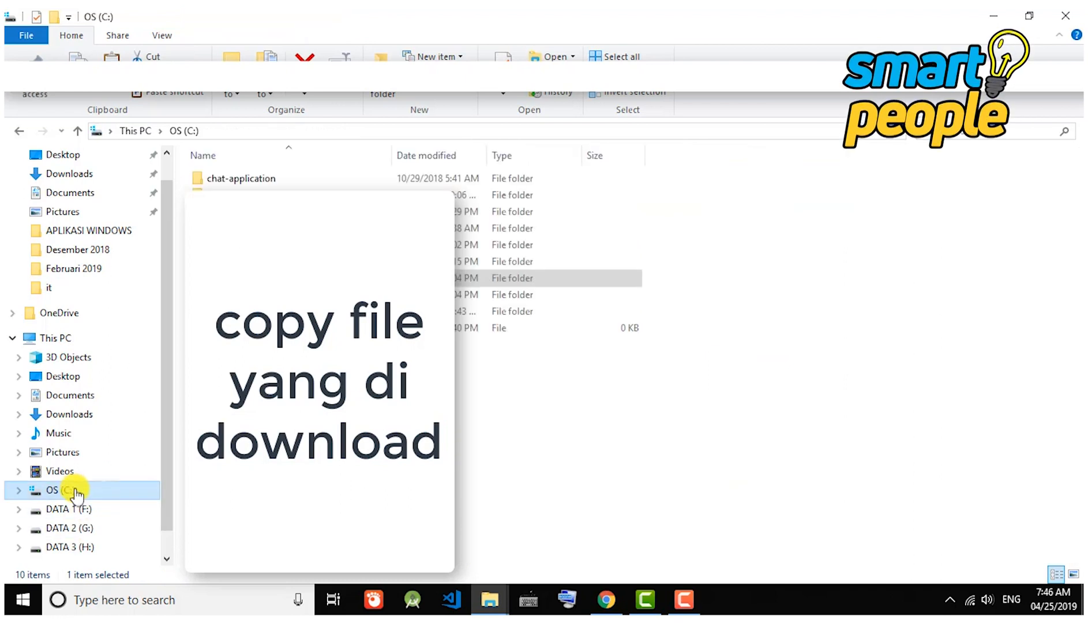
Navigate into the C:\xampp\htdocs folder.
{"action": "left_click", "coordinate": [222, 313]}
{"action": "double_click", "coordinate": [222, 312]}
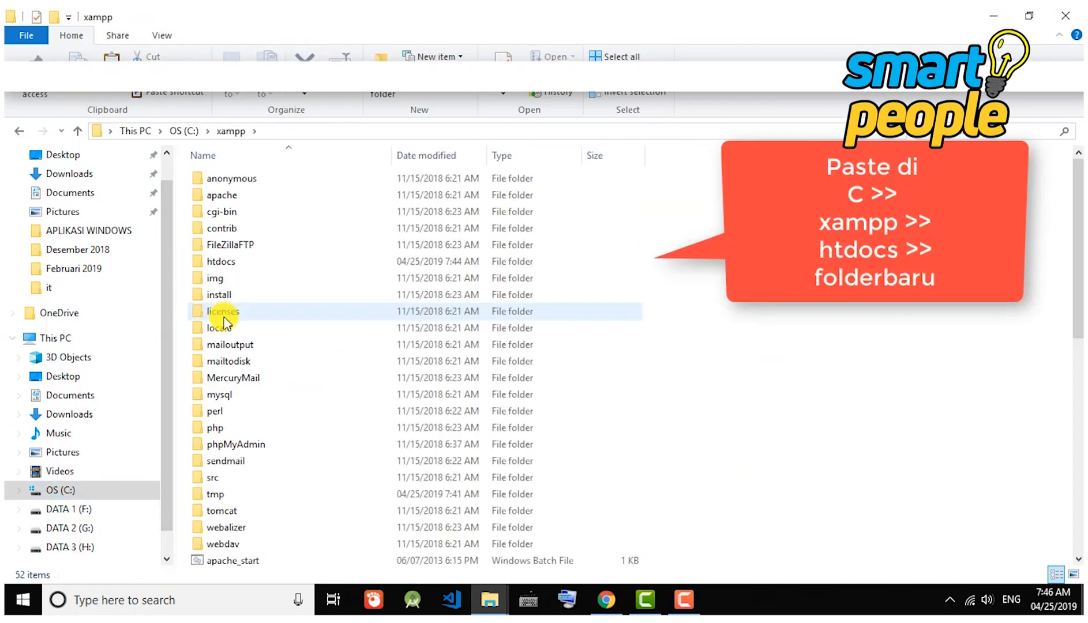
{"action": "double_click", "coordinate": [228, 266]}
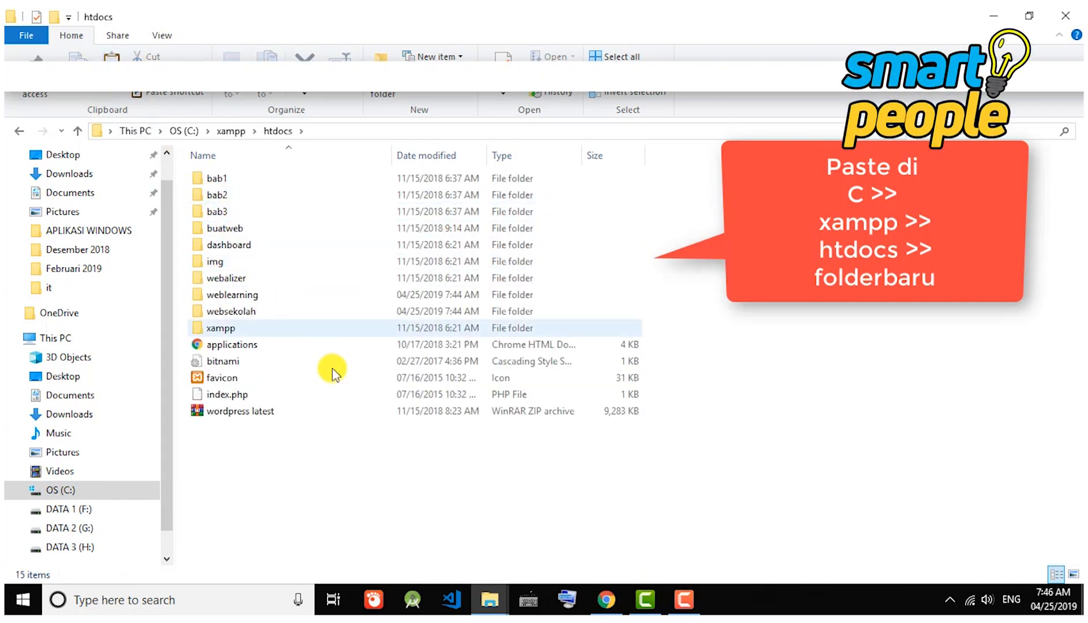
Create a new folder named learning in htdocs and open it.
{"action": "right_click", "coordinate": [288, 453]}
{"action": "mouse_move", "coordinate": [328, 420]}
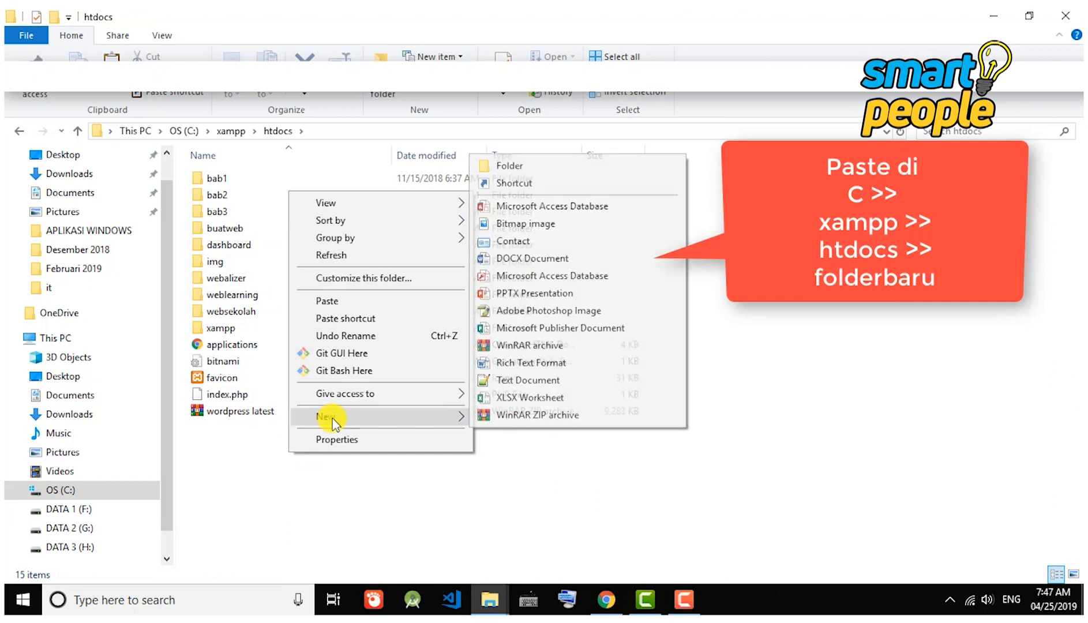
{"action": "left_click", "coordinate": [530, 174]}
{"action": "type", "text": "learning"}
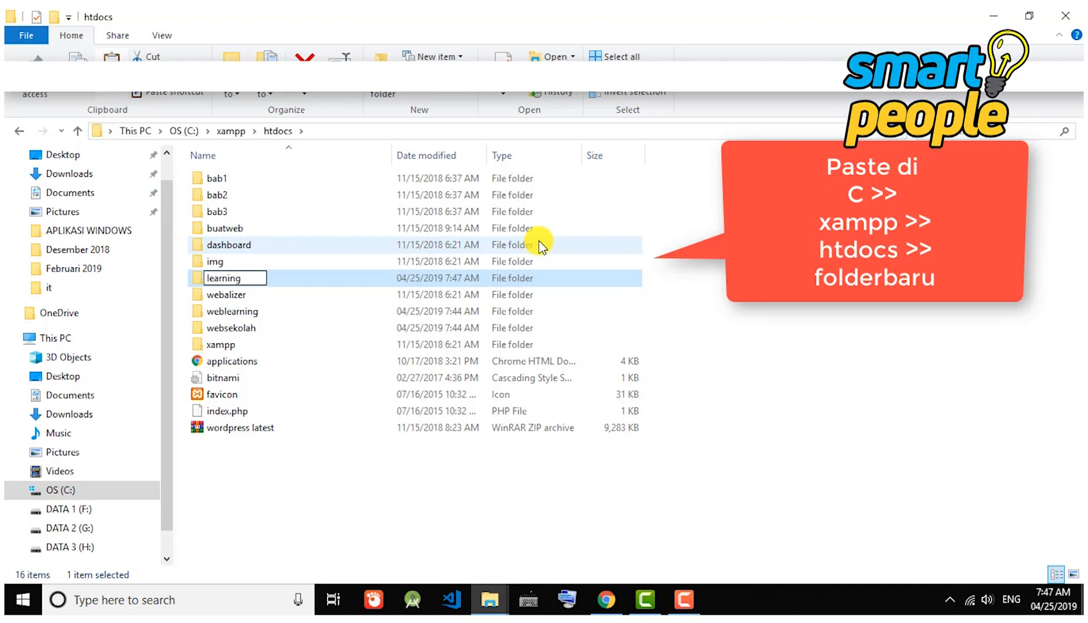
{"action": "key", "text": "Return"}
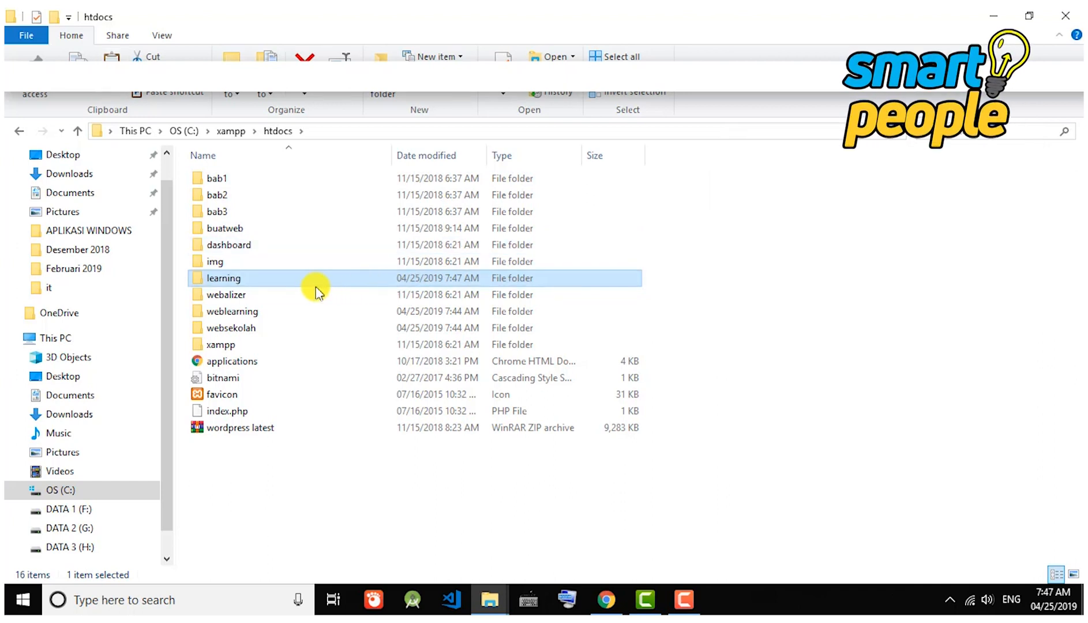
{"action": "double_click", "coordinate": [271, 280]}
Paste the wordpress-5.1.1 zip into learning and extract it there.
{"action": "right_click", "coordinate": [291, 261]}
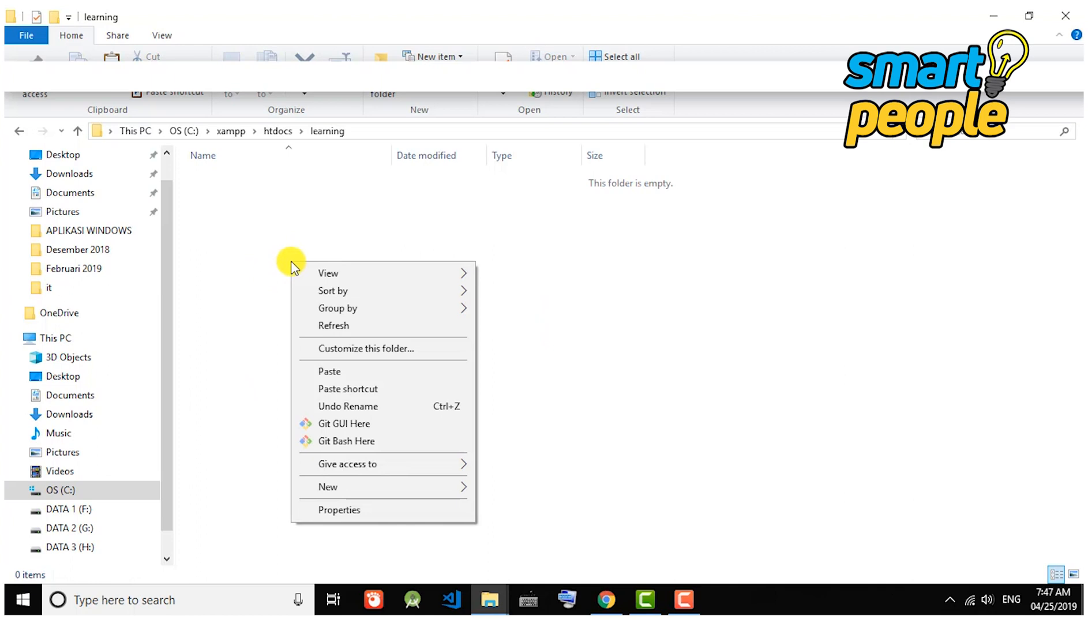
{"action": "left_click", "coordinate": [340, 373]}
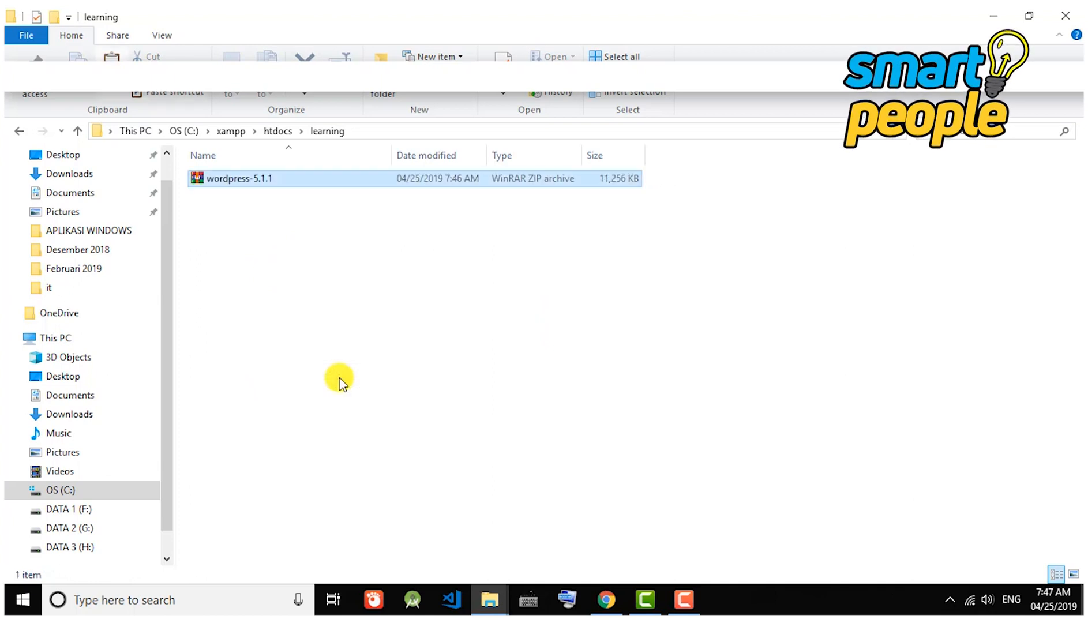
{"action": "right_click", "coordinate": [334, 181]}
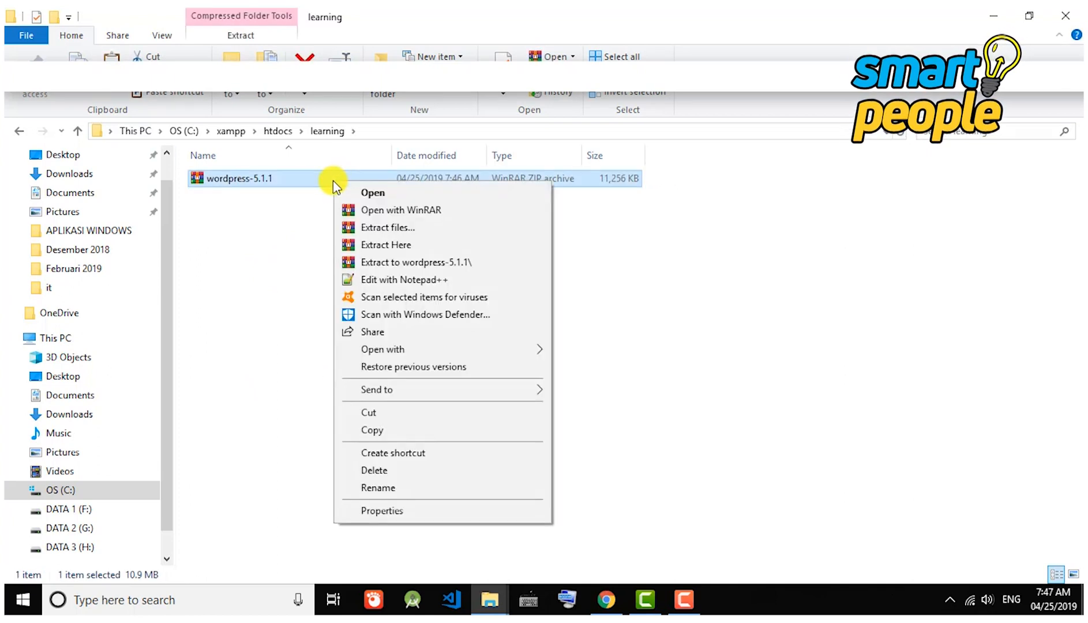
{"action": "left_click", "coordinate": [415, 246]}
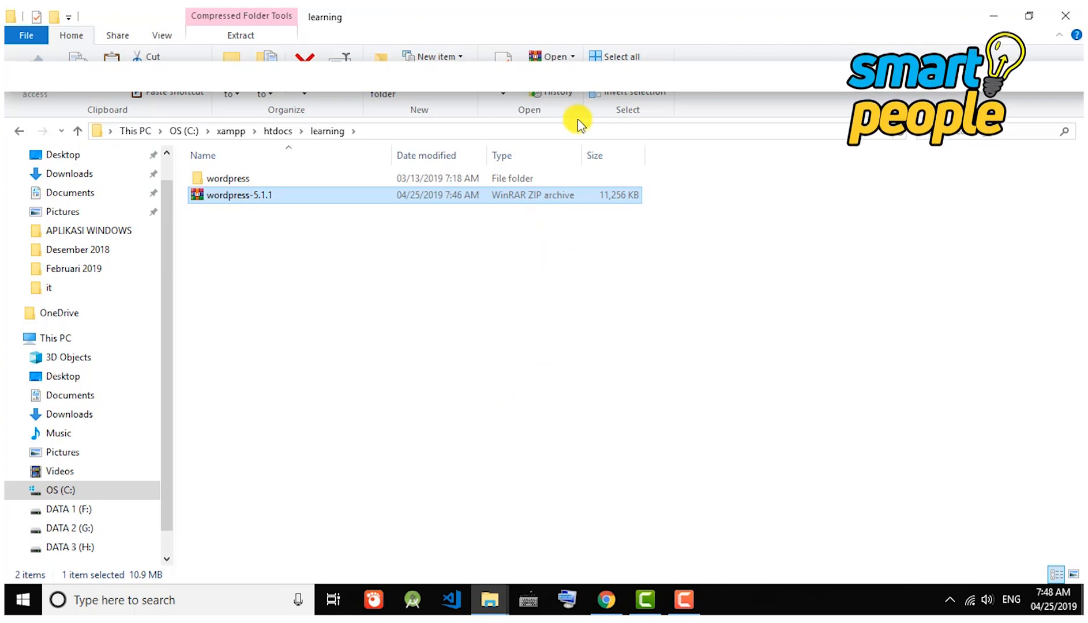
Move all 19 WordPress files from the wordpress subfolder up into learning.
{"action": "double_click", "coordinate": [563, 184]}
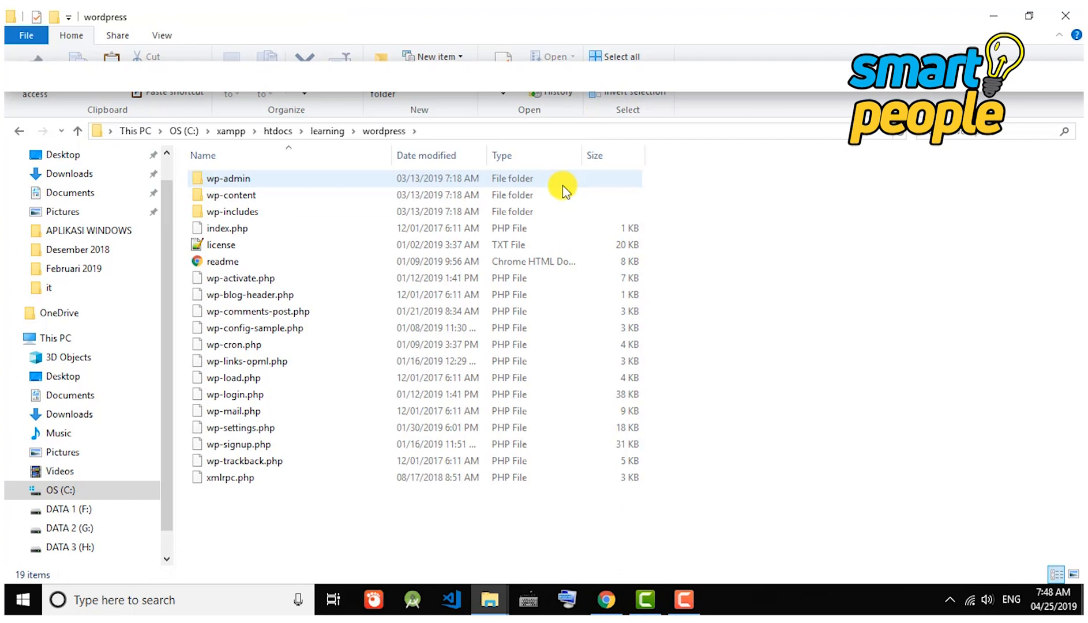
{"action": "left_click_drag", "start_coordinate": [245, 504], "coordinate": [212, 178]}
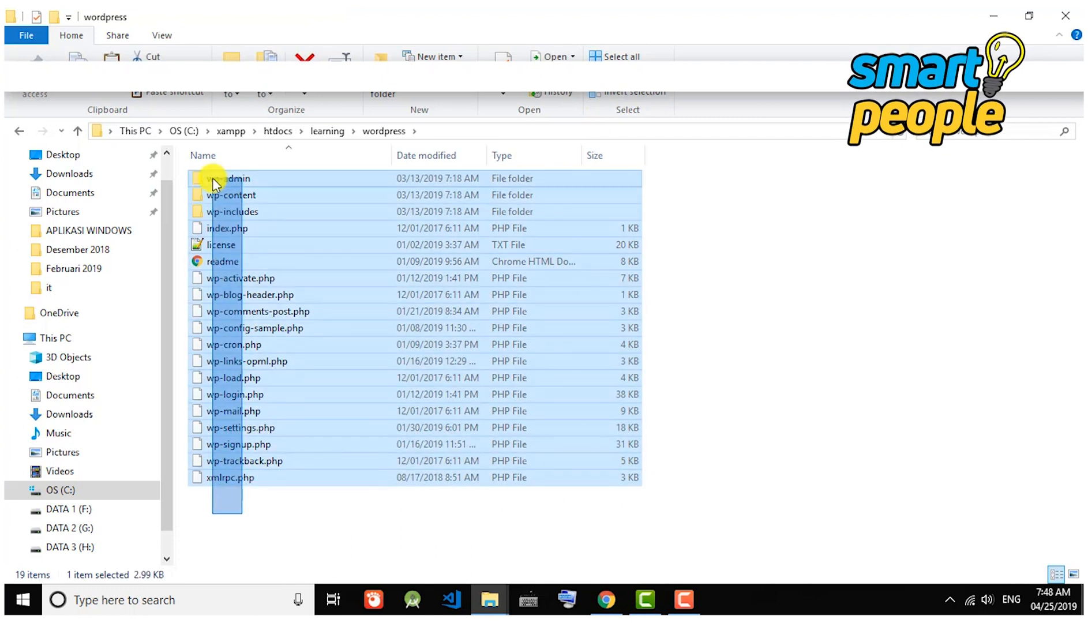
{"action": "right_click", "coordinate": [212, 178]}
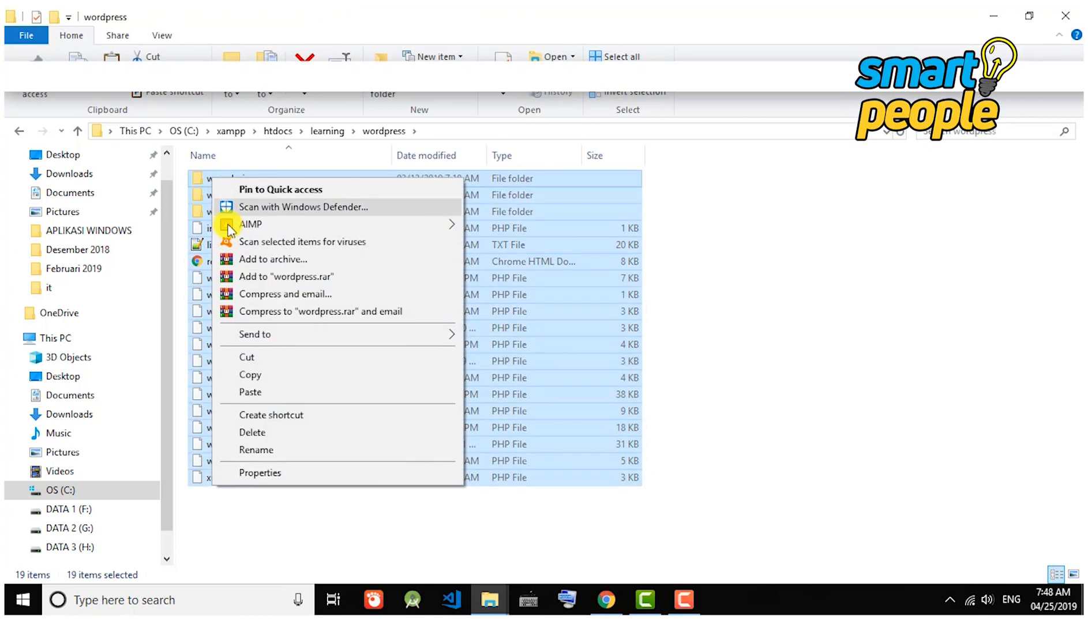
{"action": "left_click", "coordinate": [254, 358]}
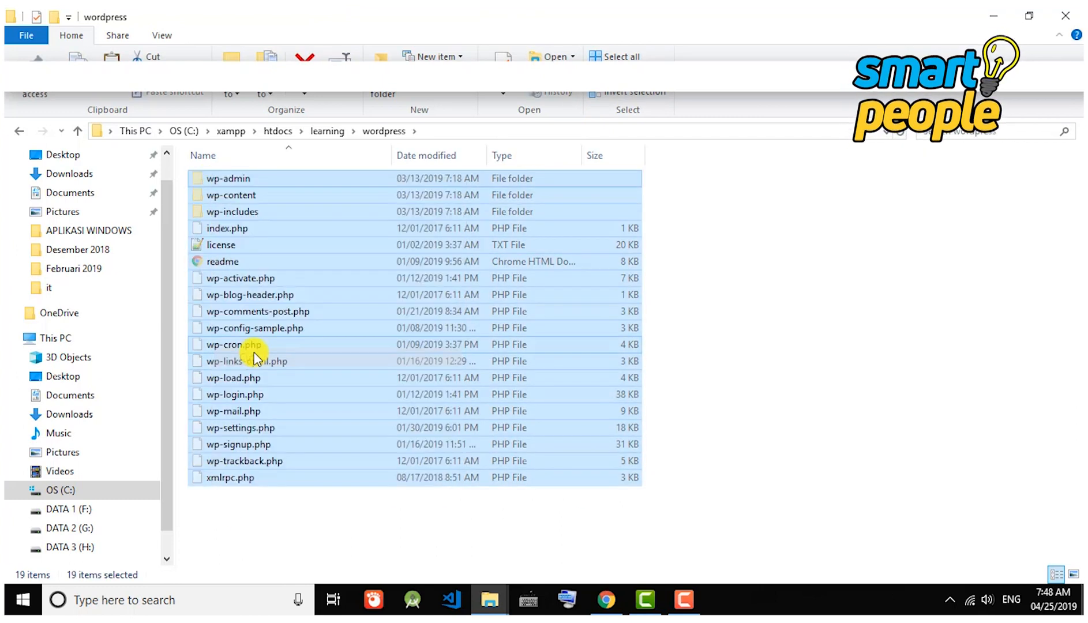
{"action": "left_click", "coordinate": [327, 132]}
{"action": "right_click", "coordinate": [305, 260]}
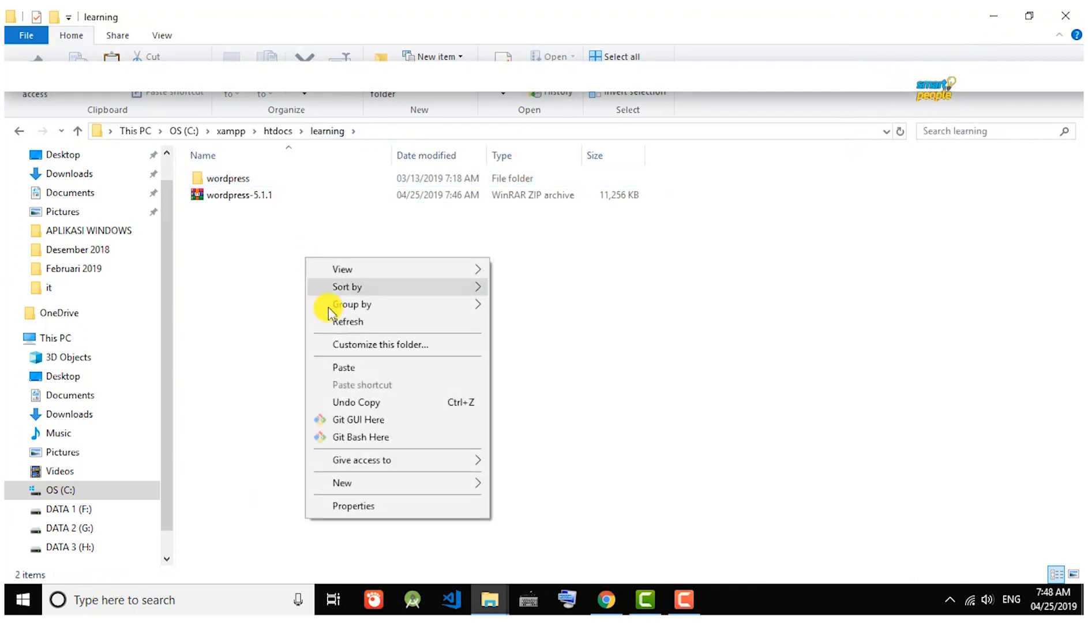
{"action": "left_click", "coordinate": [354, 372]}
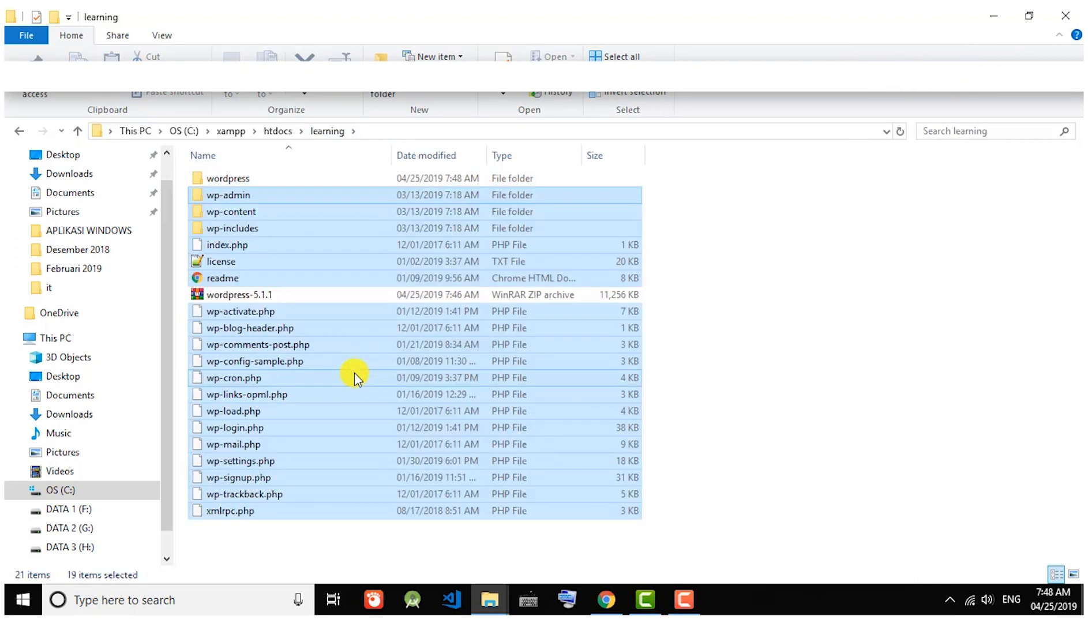
{"action": "left_click", "coordinate": [726, 257]}
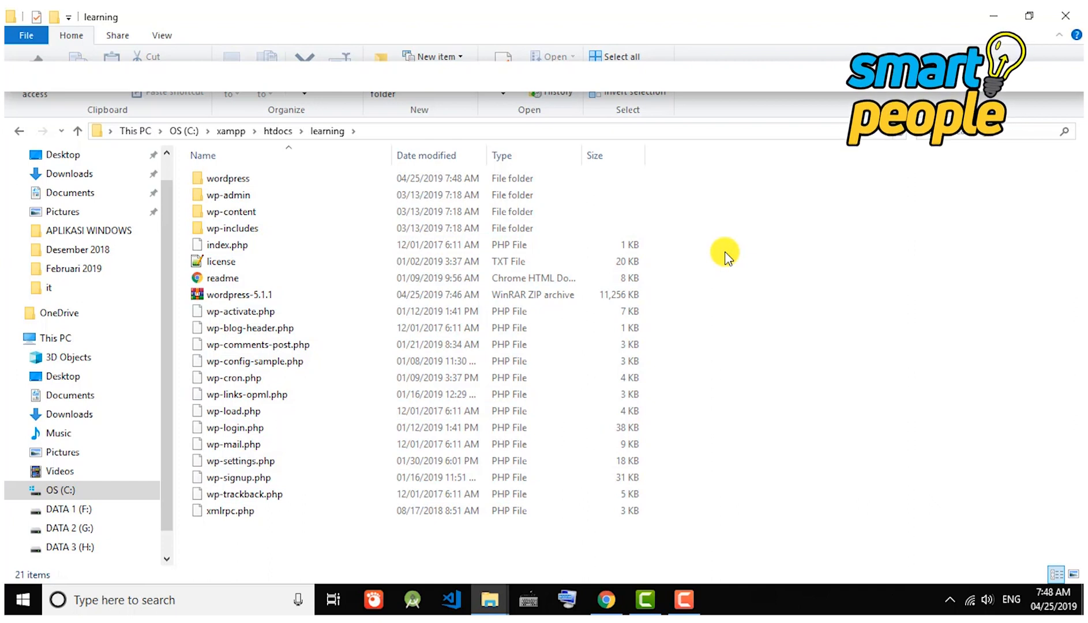
{"action": "left_click", "coordinate": [199, 598]}
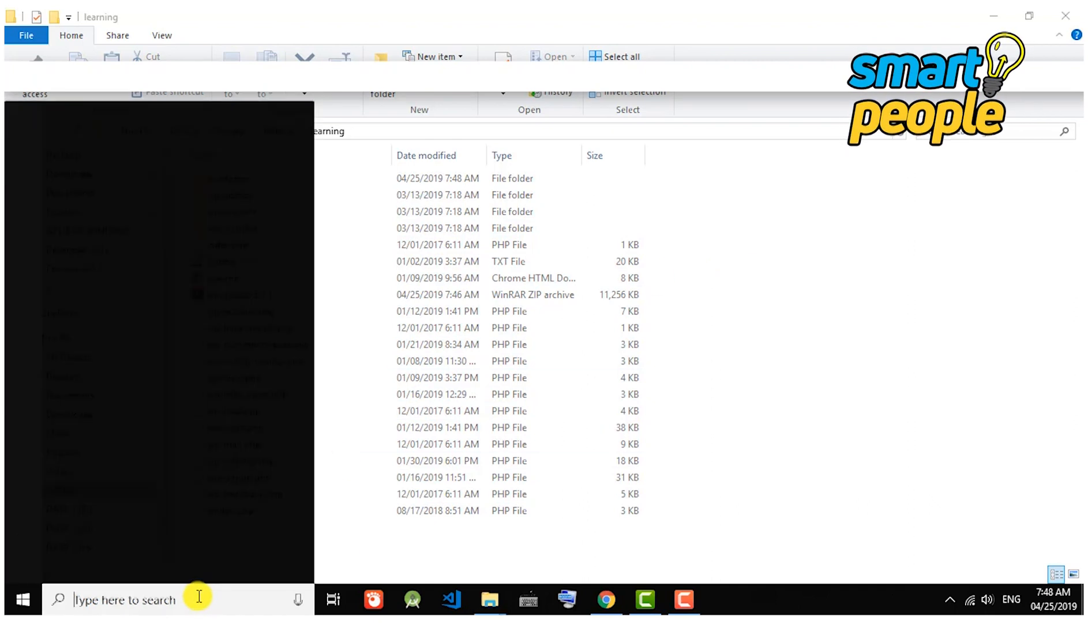
Launch XAMPP Control Panel and start Apache and MySQL.
{"action": "type", "text": "xampp"}
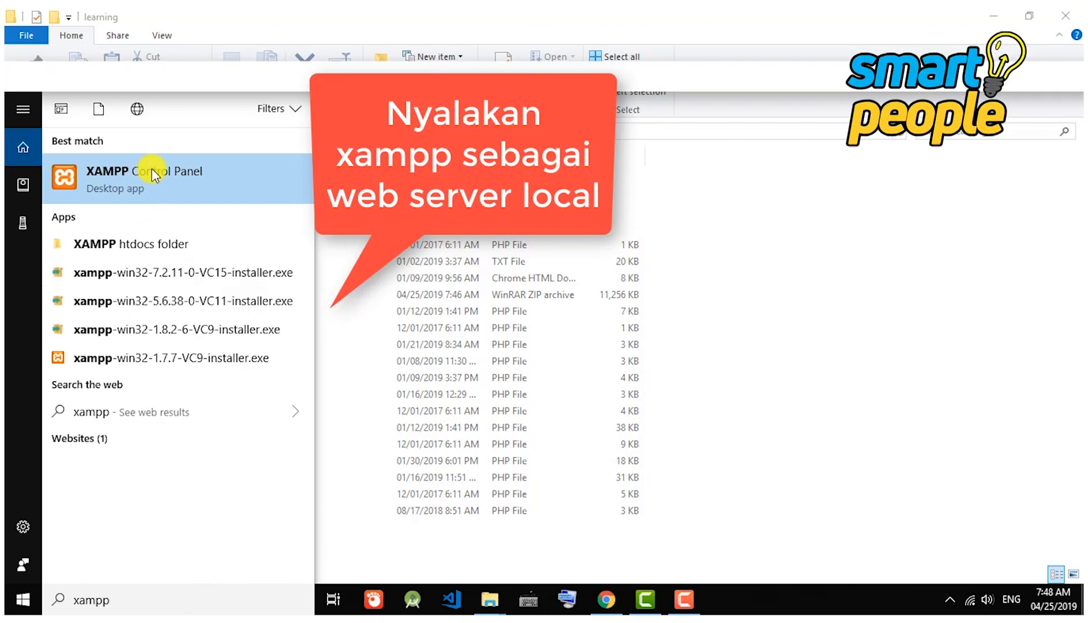
{"action": "left_click", "coordinate": [154, 175]}
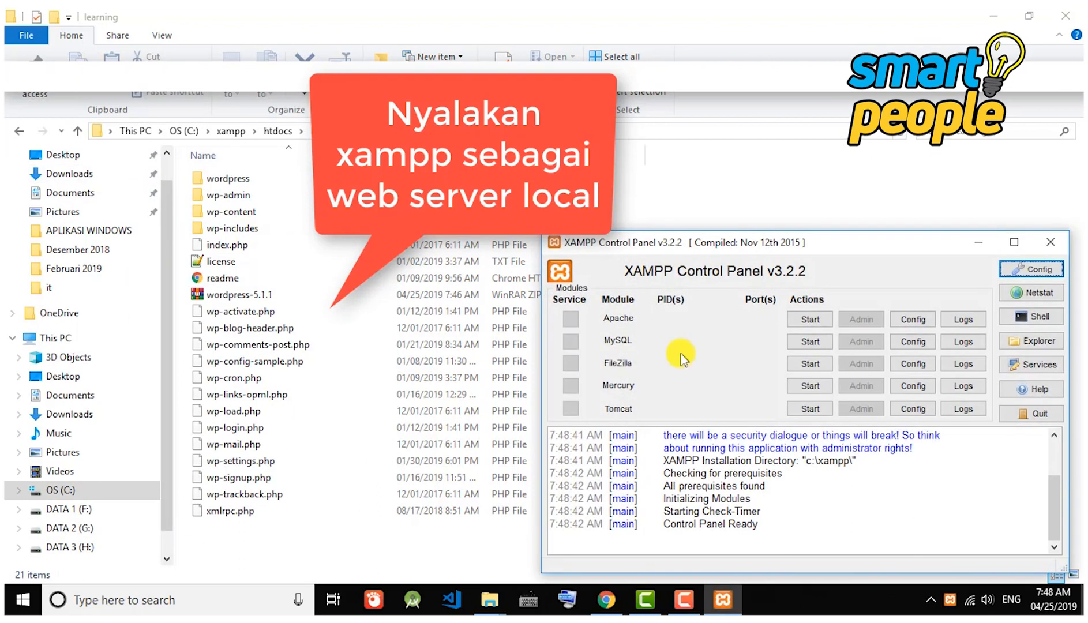
{"action": "left_click", "coordinate": [794, 321]}
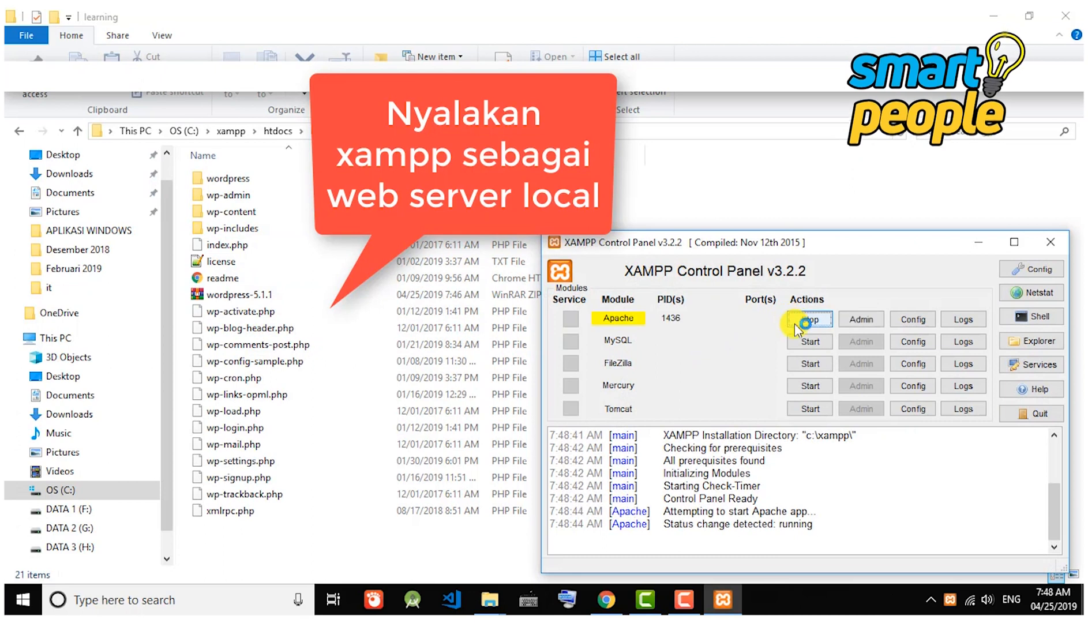
{"action": "left_click", "coordinate": [807, 343]}
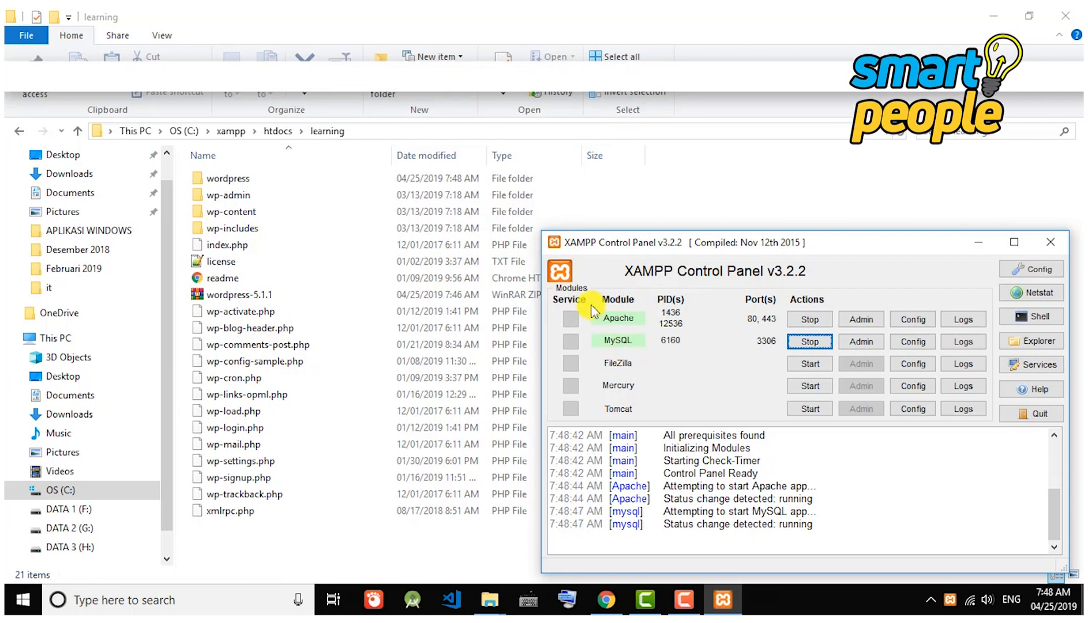
{"action": "mouse_move", "coordinate": [604, 615]}
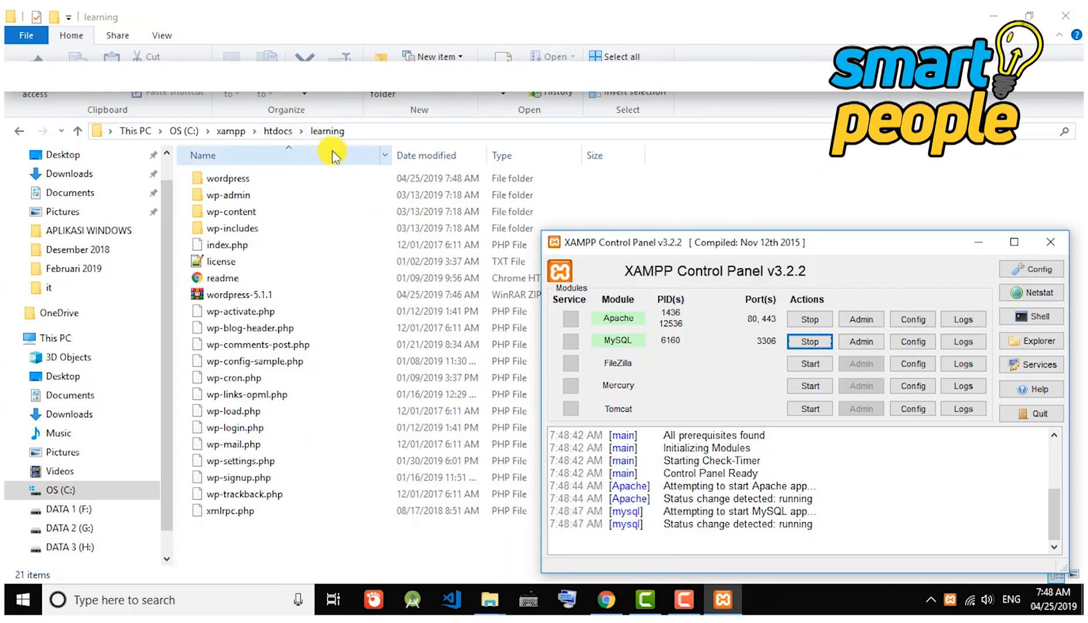
Load localhost/learning in Chrome to reach the WordPress language selection page.
{"action": "left_click", "coordinate": [606, 600]}
{"action": "left_click", "coordinate": [309, 52]}
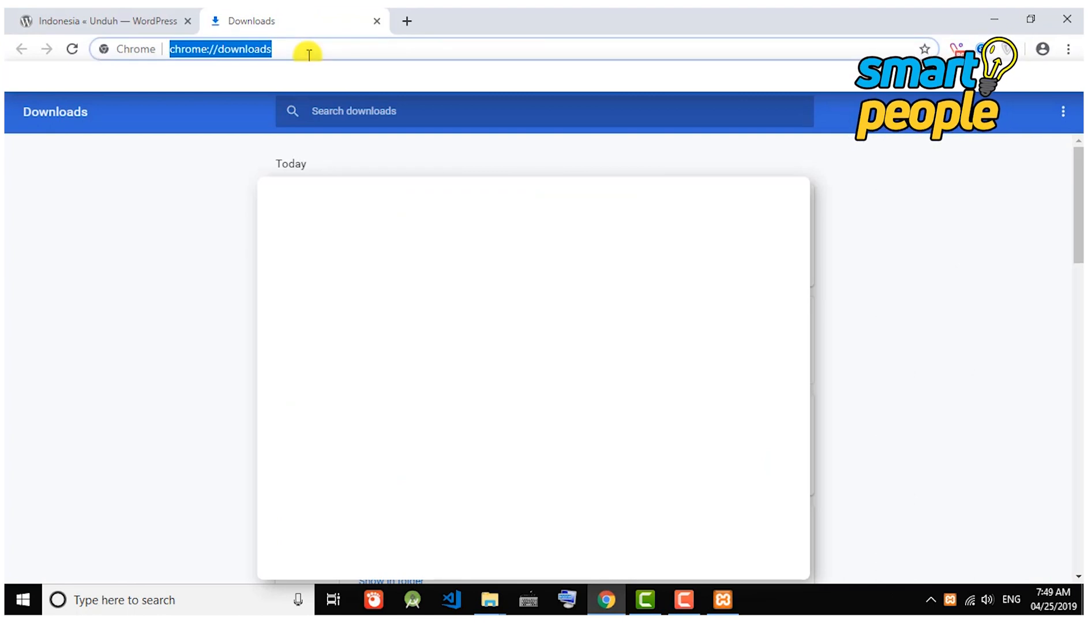
{"action": "type", "text": "localhost"}
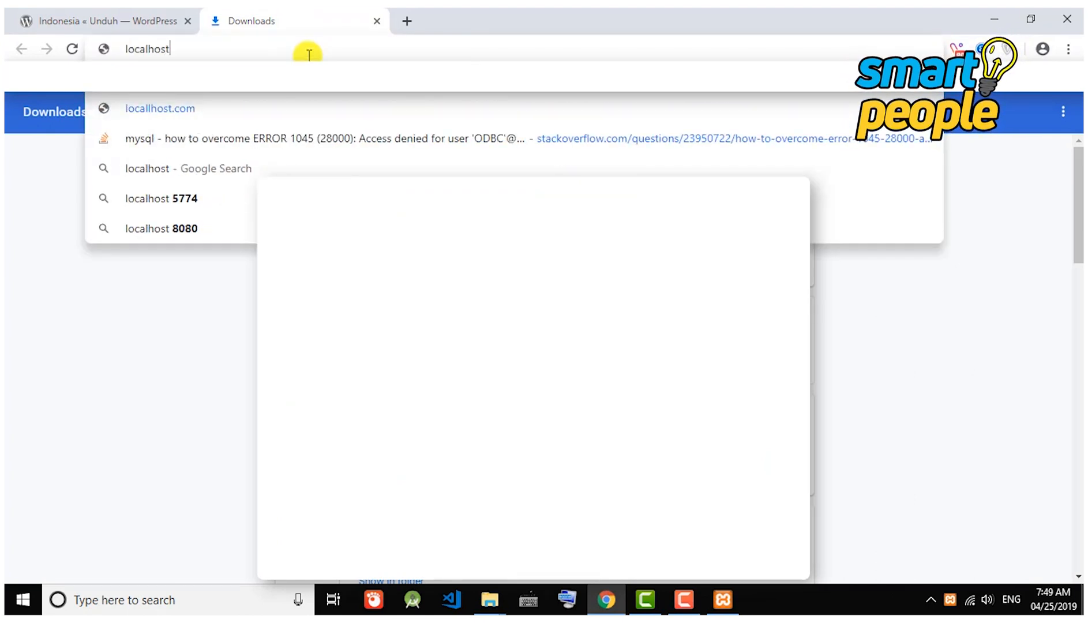
{"action": "type", "text": "/learni"}
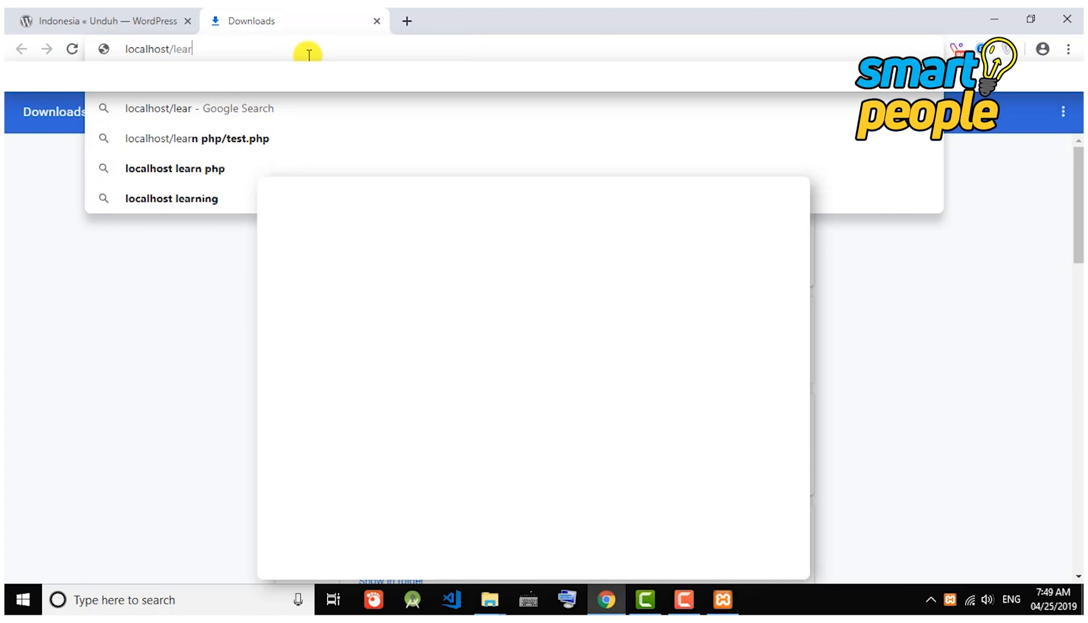
{"action": "type", "text": "ng"}
{"action": "key", "text": "Return"}
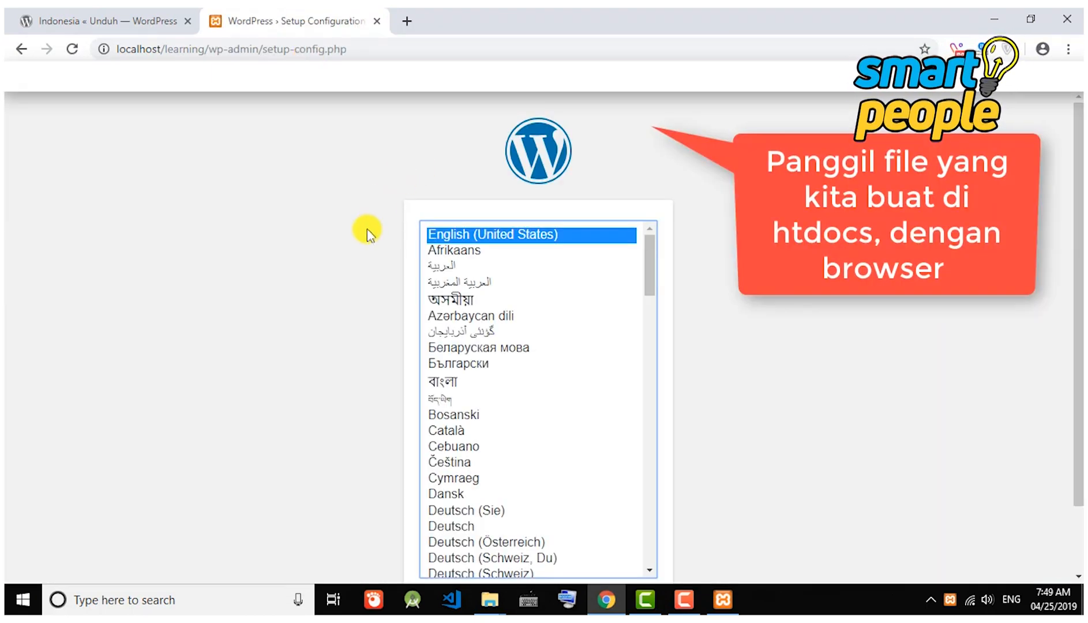
Keep English (United States) and proceed to the database details form.
{"action": "scroll", "coordinate": [378, 225], "scroll_direction": "down", "scroll_amount": 2}
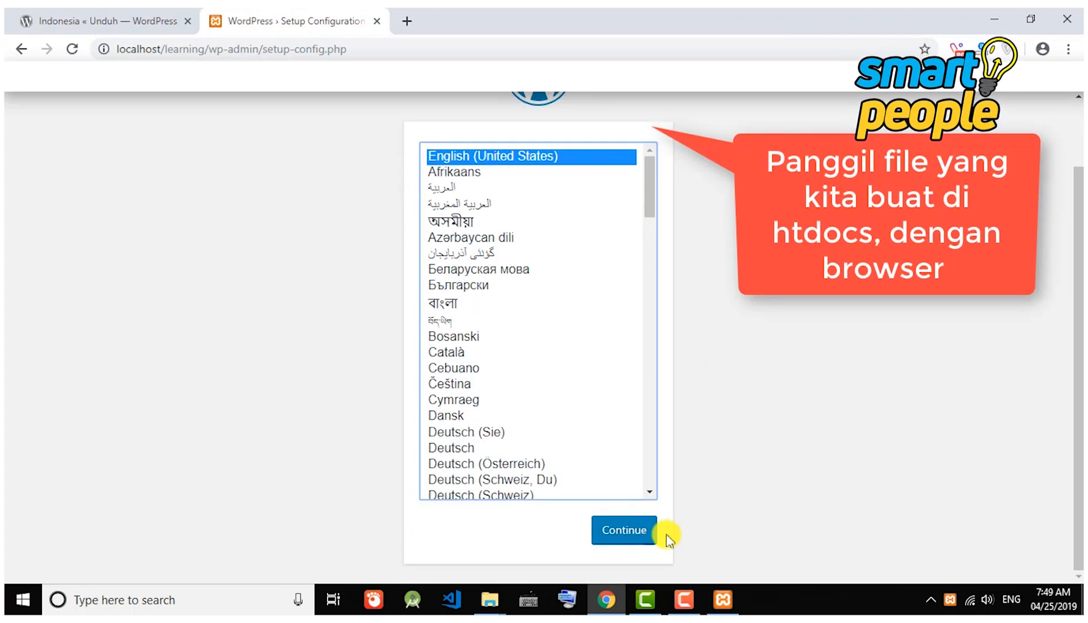
{"action": "left_click", "coordinate": [630, 532]}
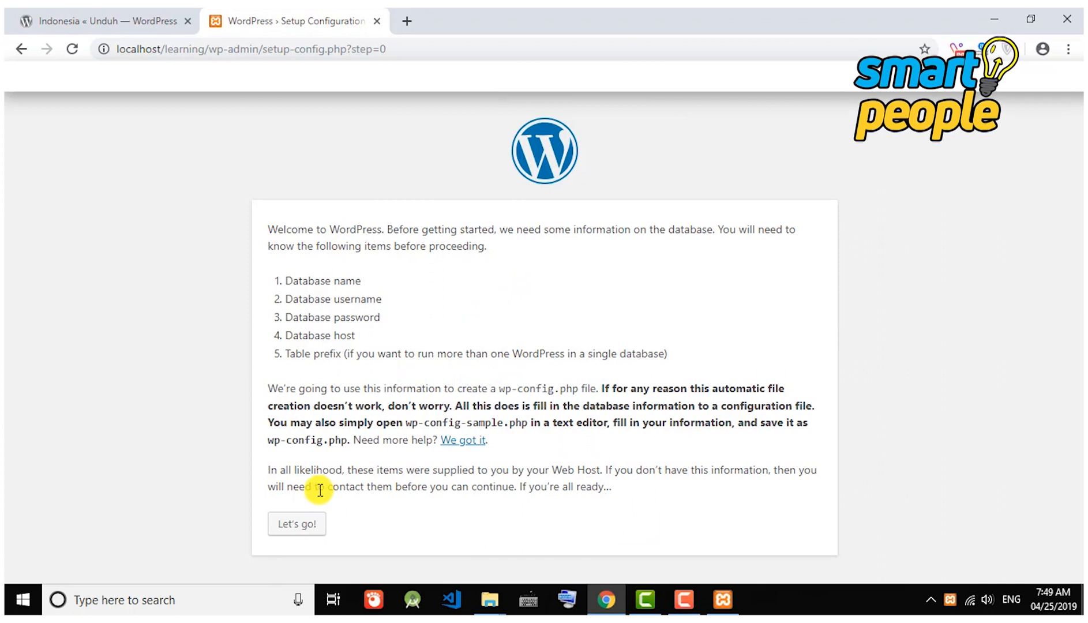
{"action": "left_click", "coordinate": [316, 526]}
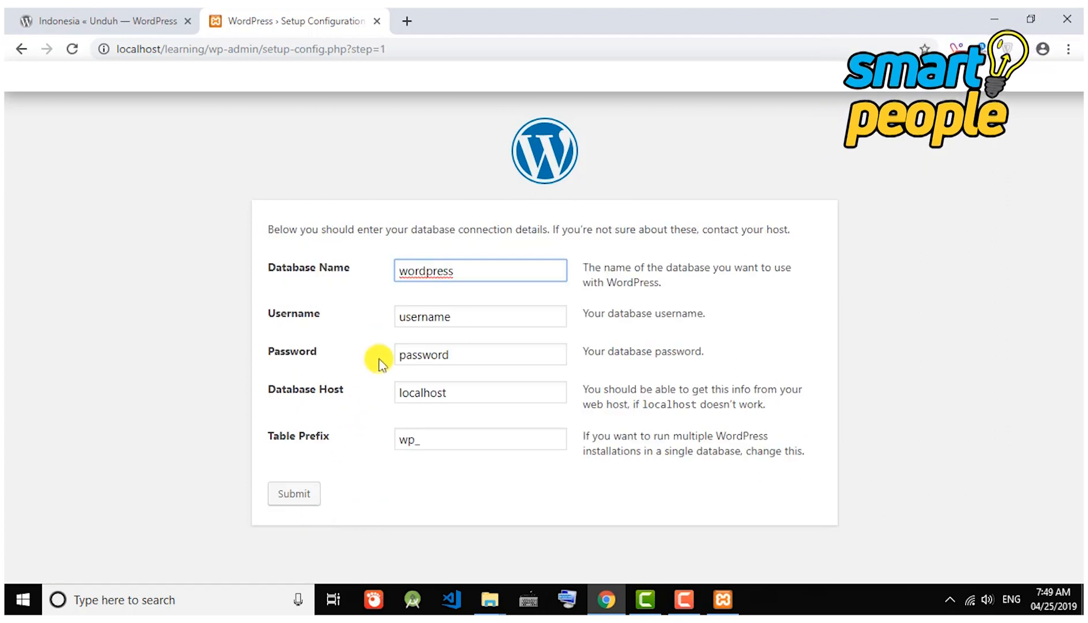
Submit database dblearning, user root, blank password, with the wp_ prefix removed.
{"action": "double_click", "coordinate": [437, 273]}
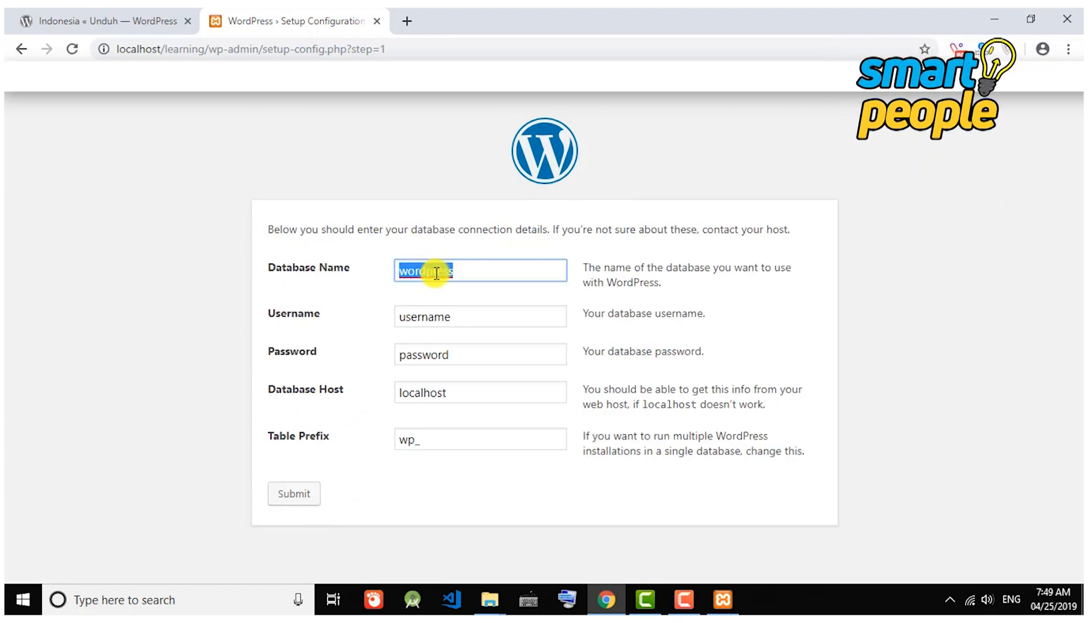
{"action": "type", "text": "ler"}
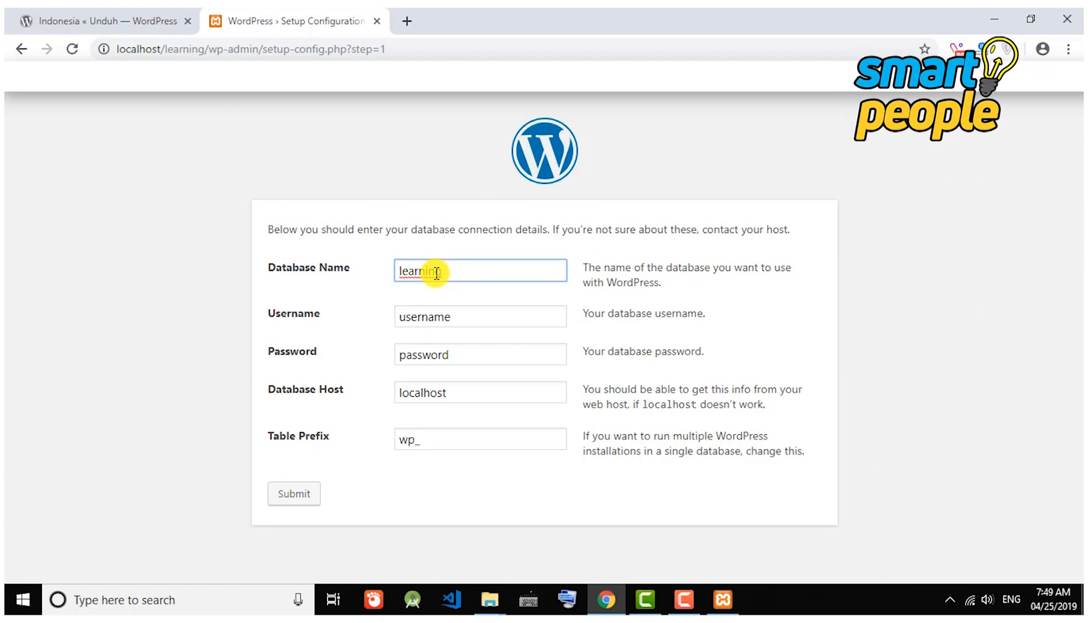
{"action": "type", "text": "db"}
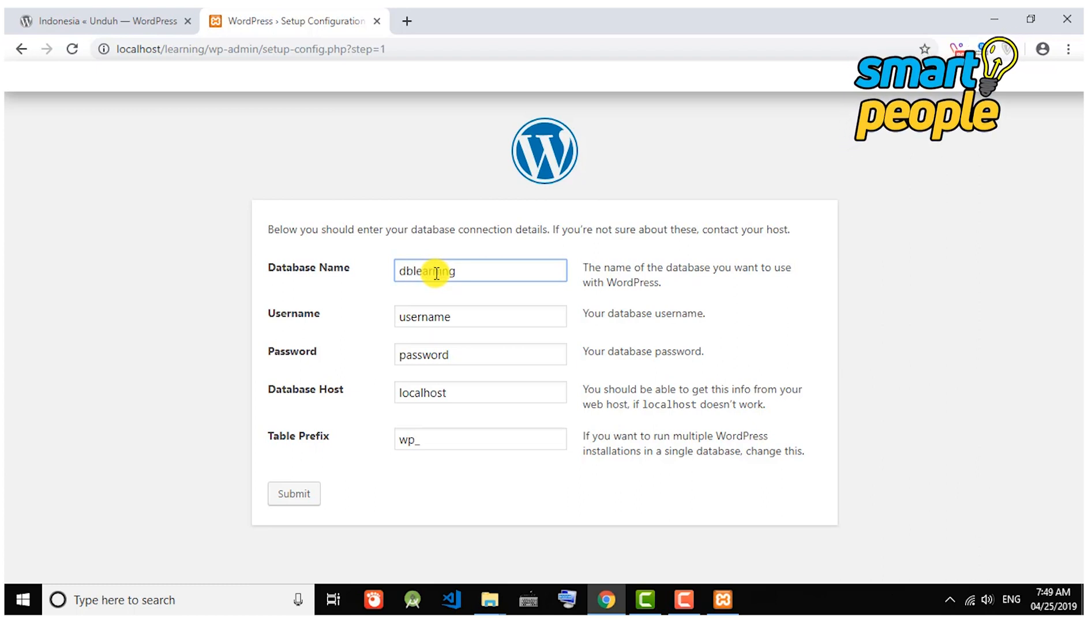
{"action": "left_click", "coordinate": [437, 317]}
{"action": "double_click", "coordinate": [438, 317]}
{"action": "type", "text": "root"}
{"action": "key", "text": "Tab"}
{"action": "key", "text": "BackSpace"}
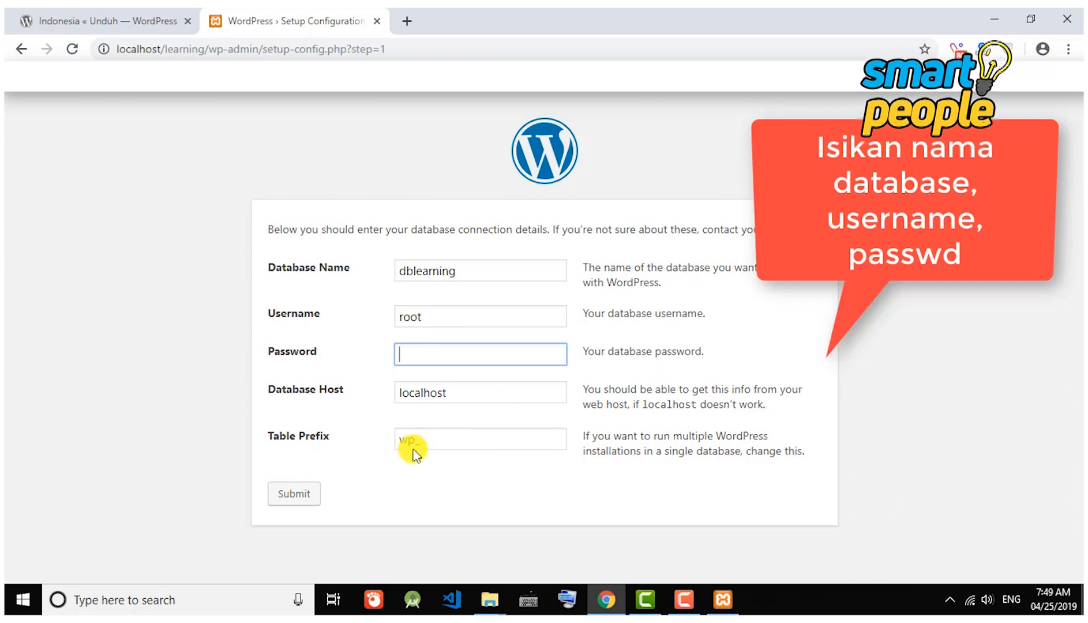
{"action": "left_click_drag", "start_coordinate": [416, 441], "coordinate": [385, 449]}
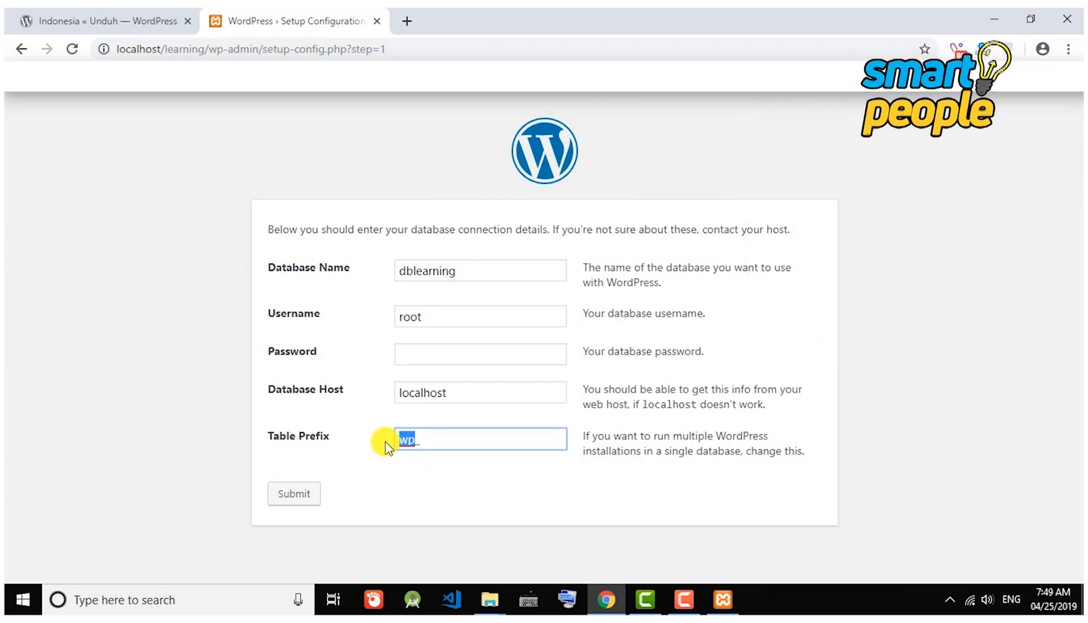
{"action": "key", "text": "BackSpace"}
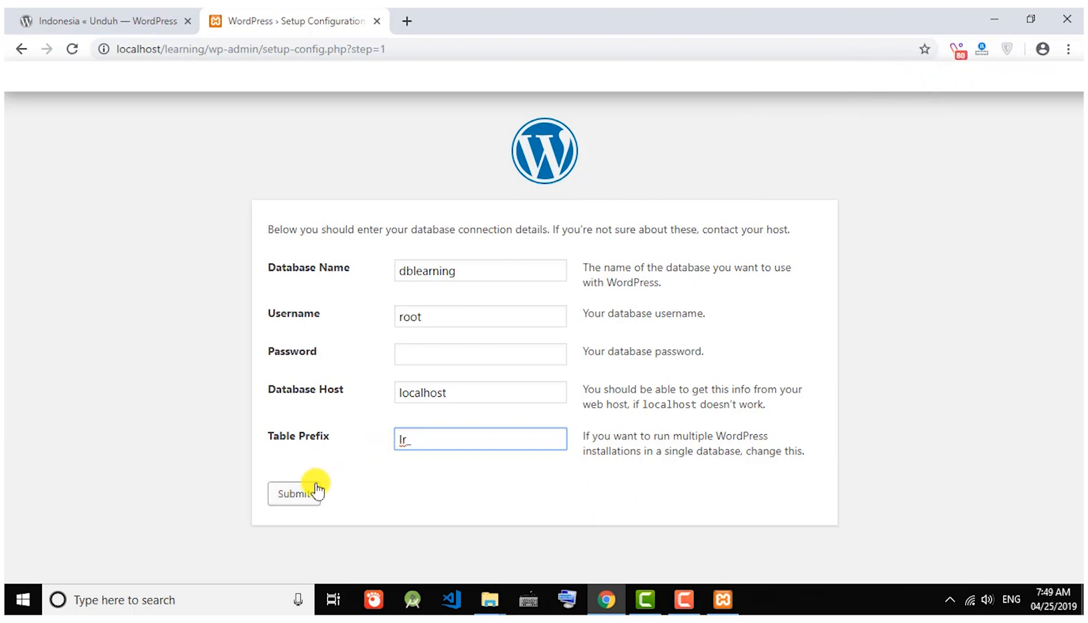
{"action": "left_click", "coordinate": [300, 495]}
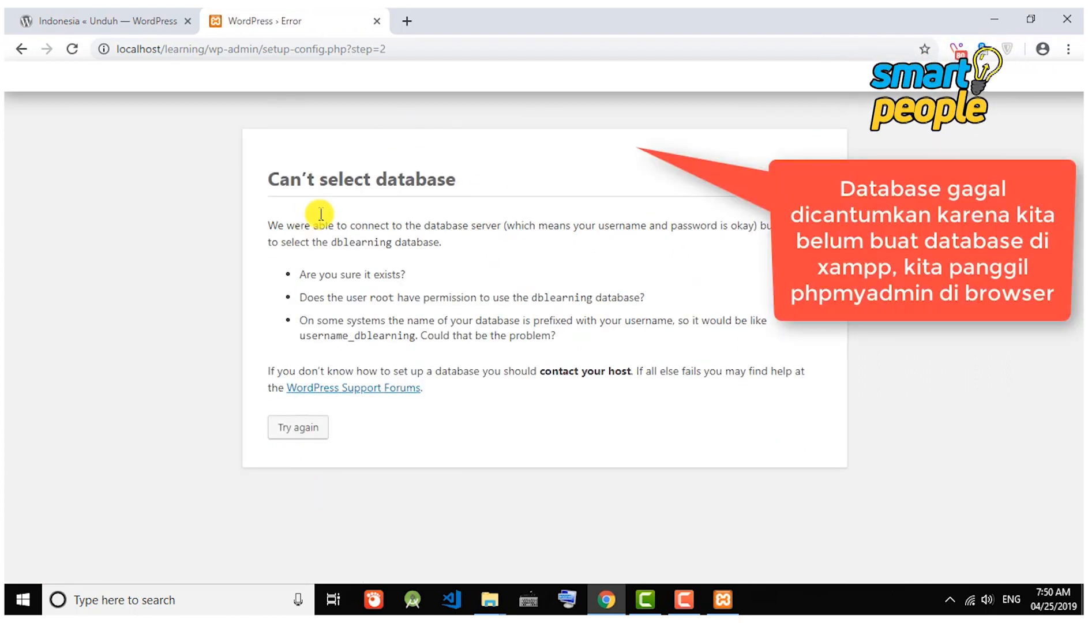
Load localhost/phpmyadmin in a new browser tab.
{"action": "left_click", "coordinate": [406, 21]}
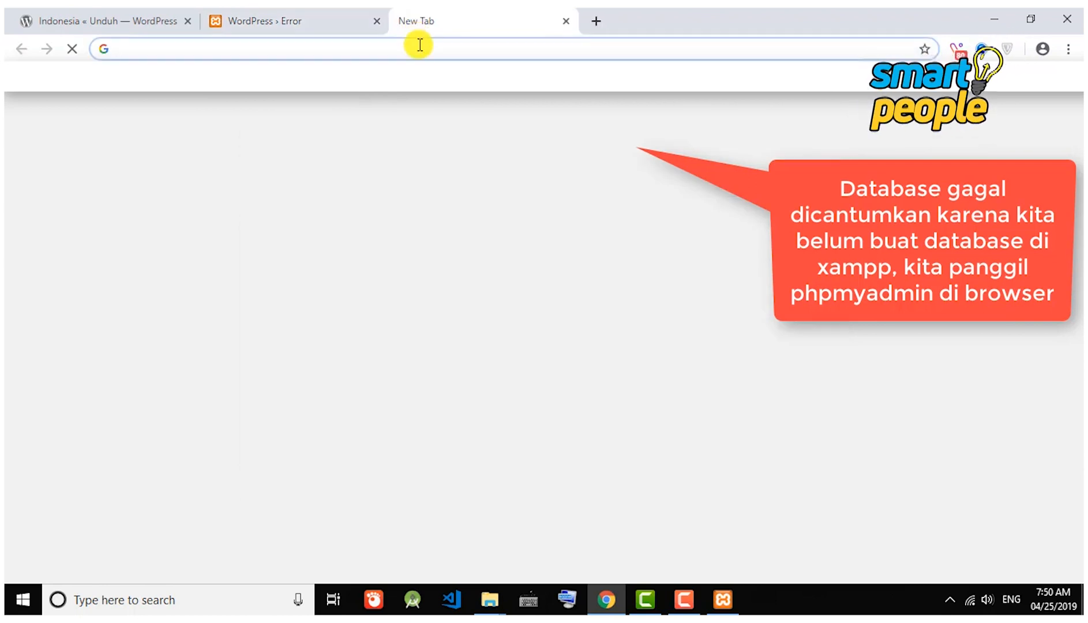
{"action": "type", "text": "localho"}
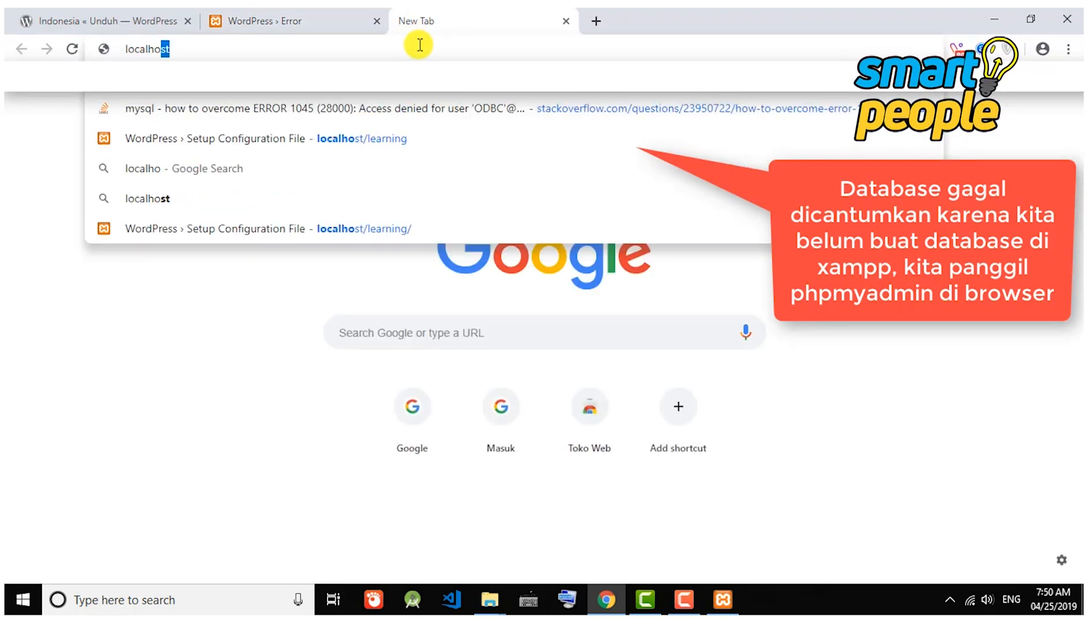
{"action": "type", "text": "t"}
{"action": "key", "text": "BackSpace"}
{"action": "type", "text": "st/"}
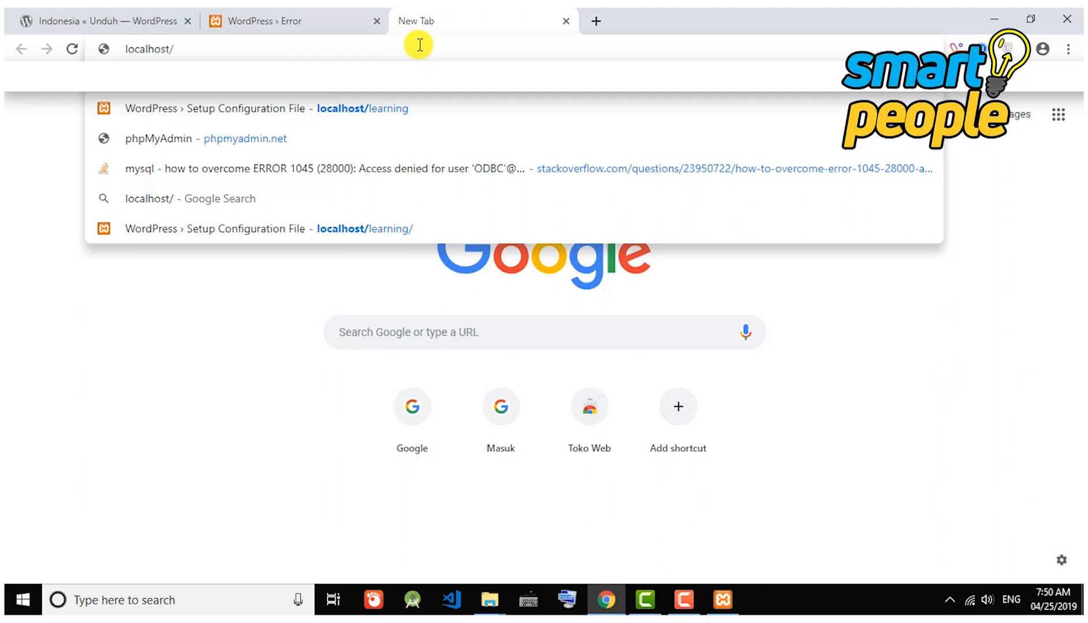
{"action": "type", "text": "phpmy"}
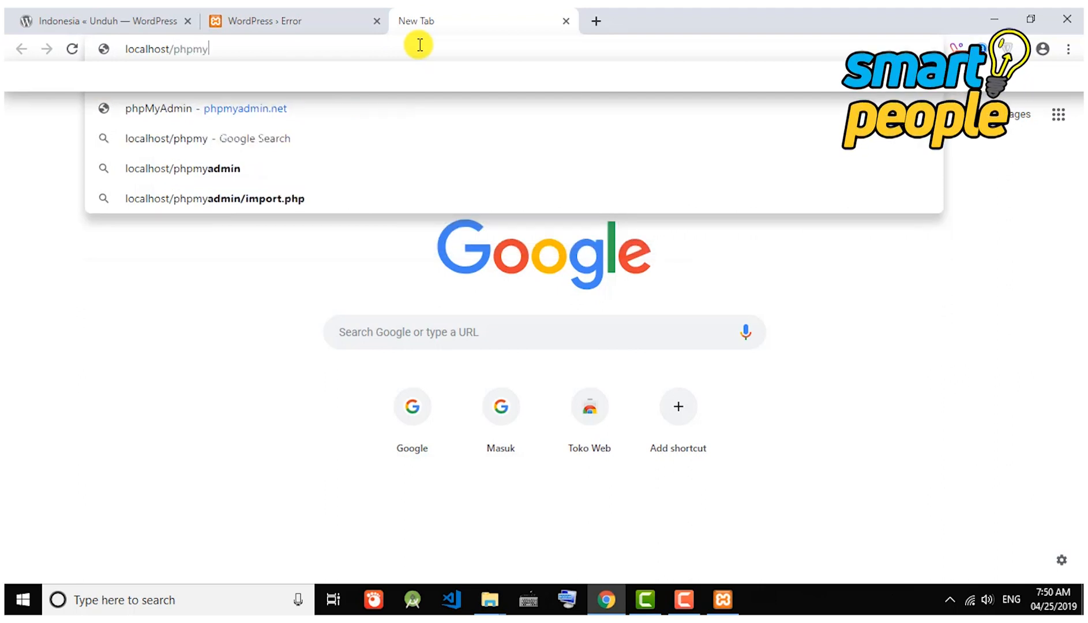
{"action": "type", "text": "admin"}
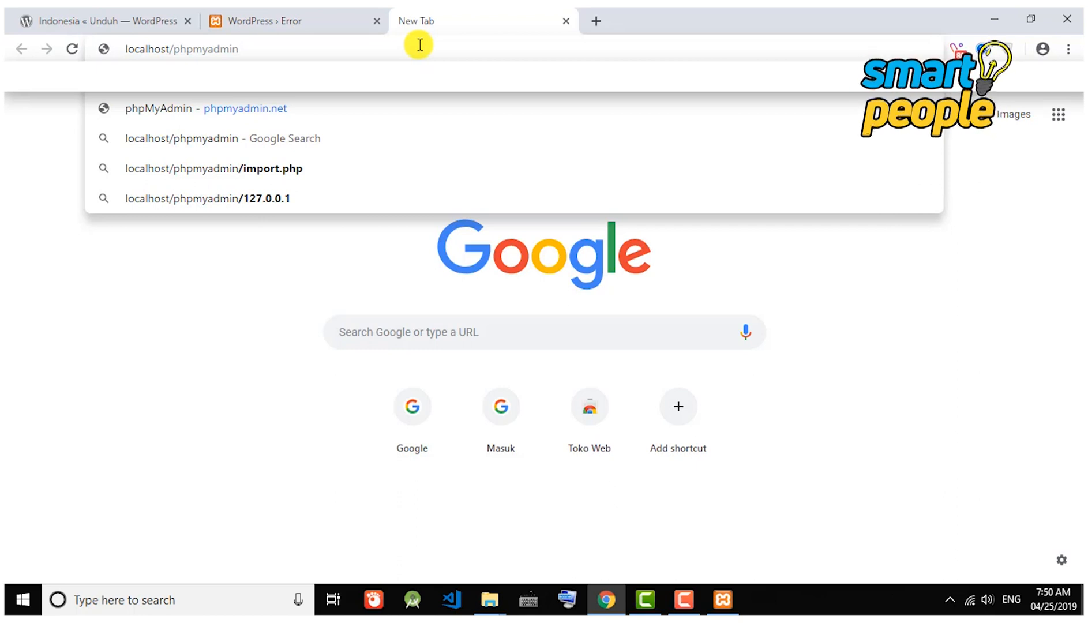
{"action": "key", "text": "Return"}
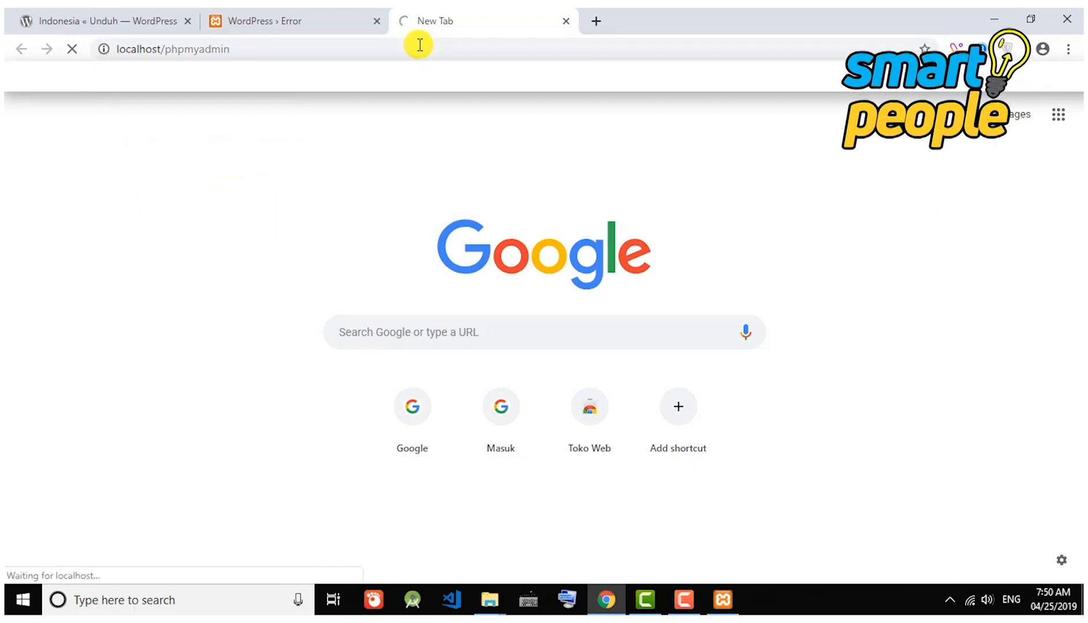
{"action": "left_click", "coordinate": [420, 45]}
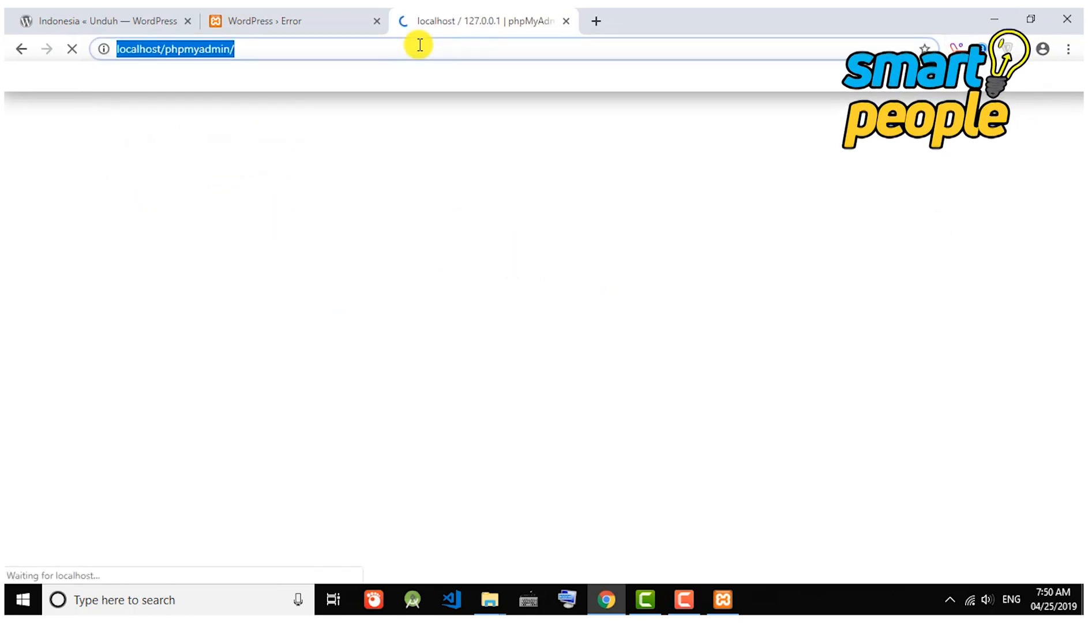
{"action": "left_click", "coordinate": [420, 44]}
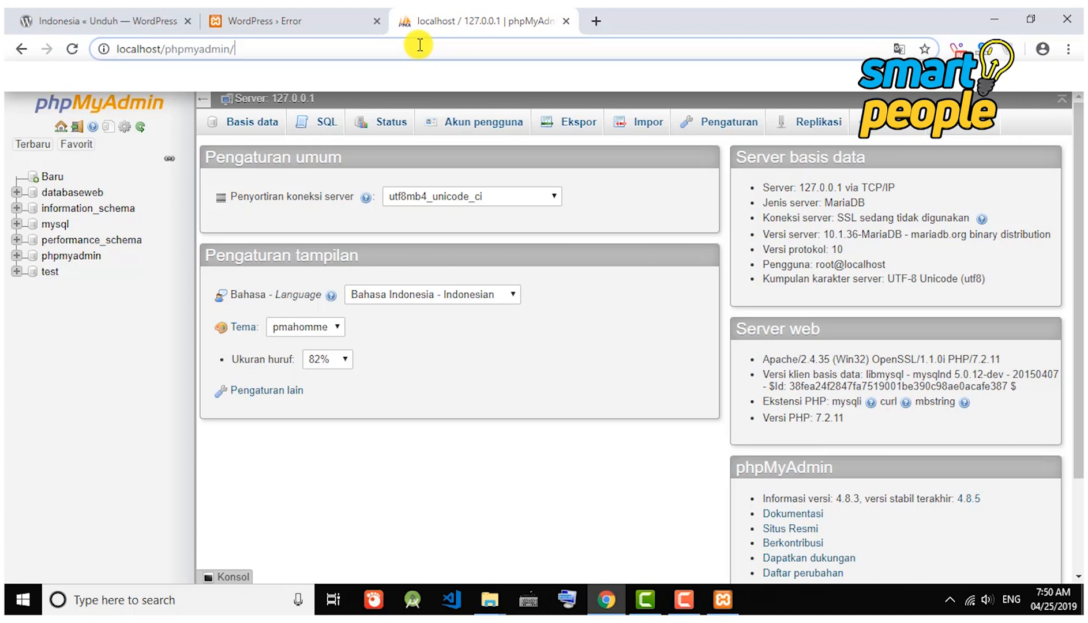
Create the empty dblearning database in phpMyAdmin, then retry the WordPress connection.
{"action": "left_click", "coordinate": [261, 129]}
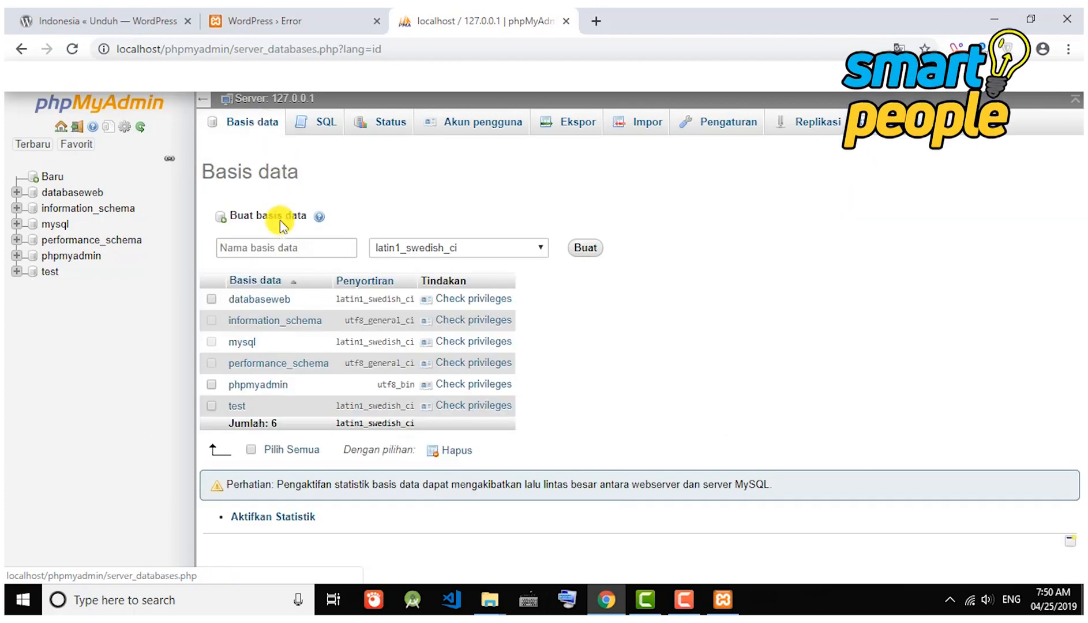
{"action": "left_click", "coordinate": [282, 252]}
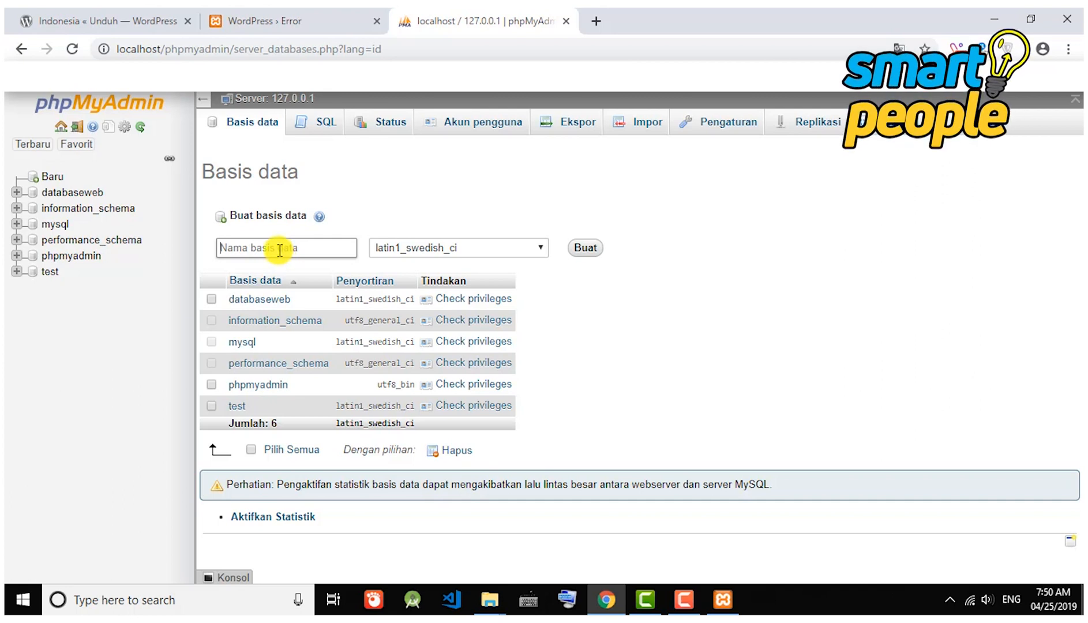
{"action": "left_click", "coordinate": [281, 17]}
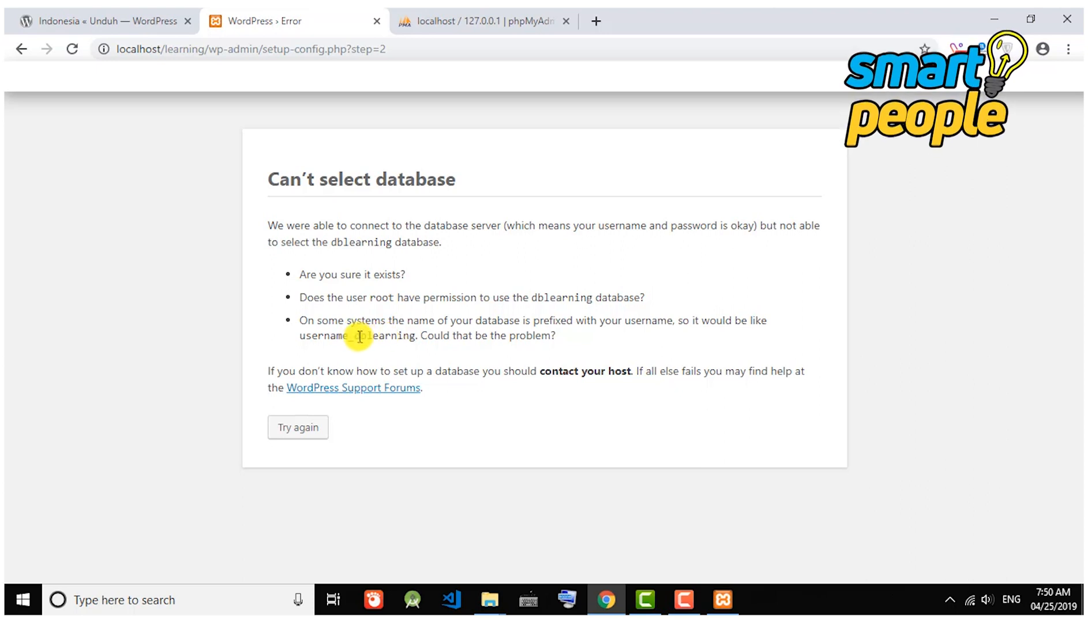
{"action": "left_click", "coordinate": [491, 18]}
{"action": "left_click", "coordinate": [285, 247]}
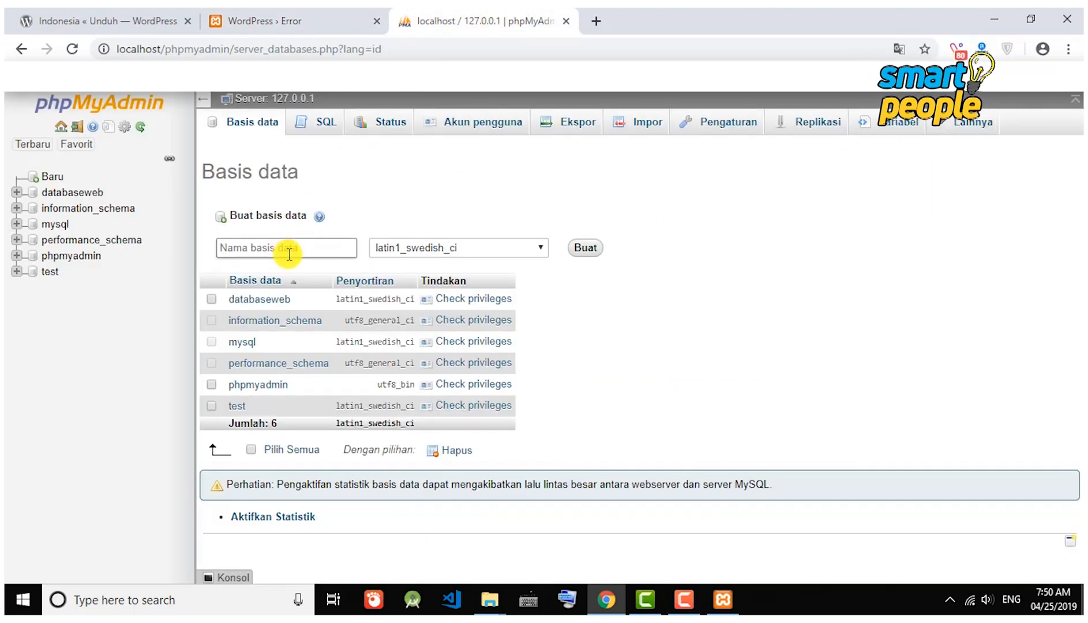
{"action": "type", "text": "dblearning"}
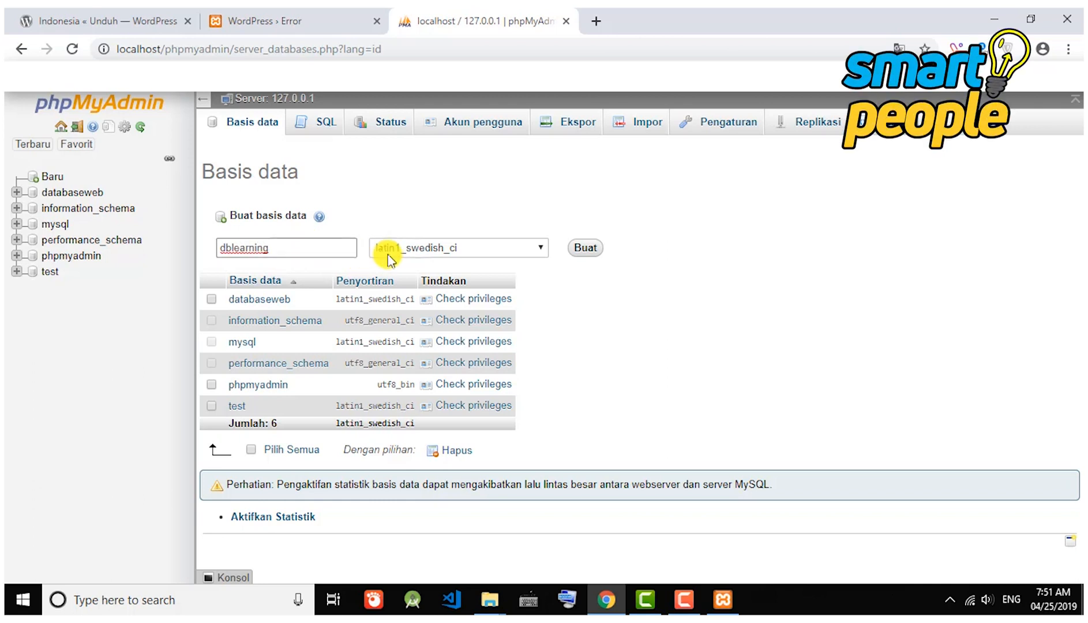
{"action": "left_click", "coordinate": [575, 249]}
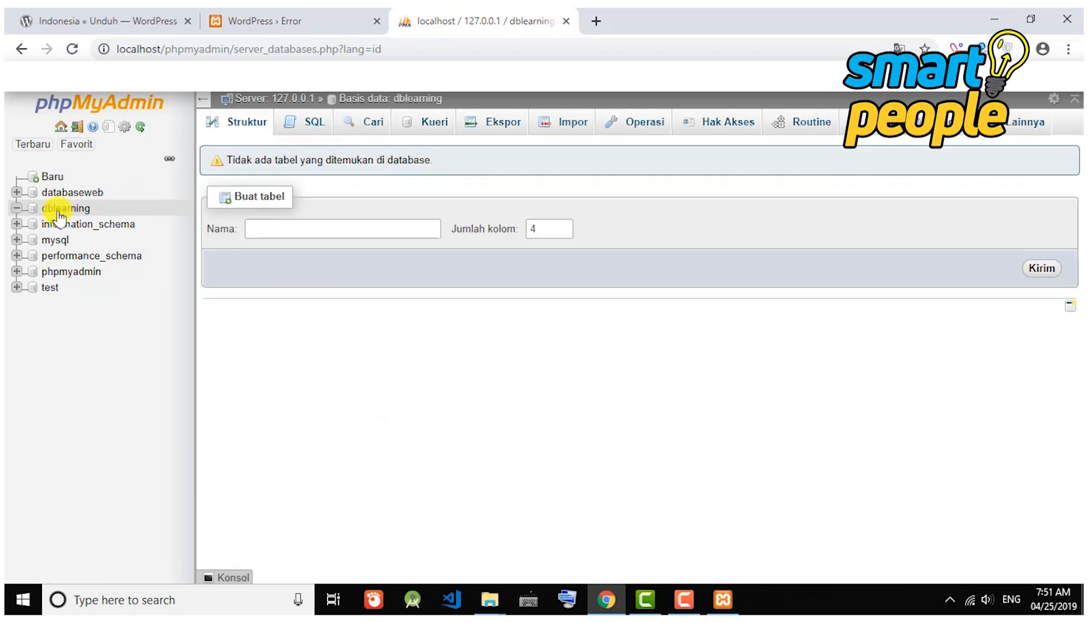
{"action": "left_click", "coordinate": [313, 17]}
{"action": "left_click", "coordinate": [307, 434]}
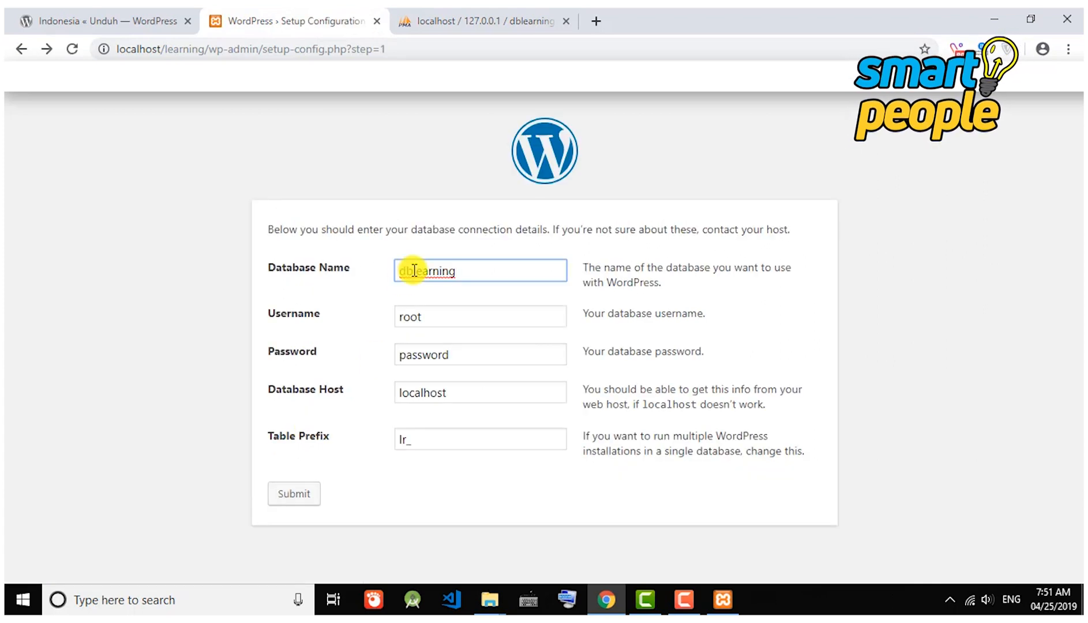
Clear the database password, resubmit the dblearning connection, and run the installation.
{"action": "double_click", "coordinate": [434, 358]}
{"action": "key", "text": "BackSpace"}
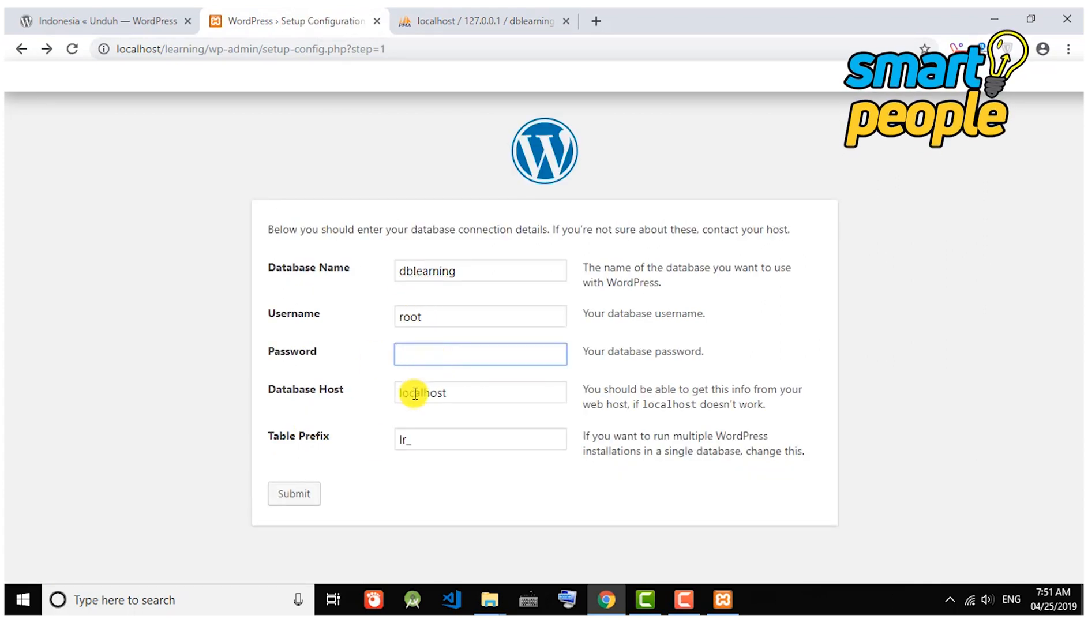
{"action": "left_click", "coordinate": [295, 495]}
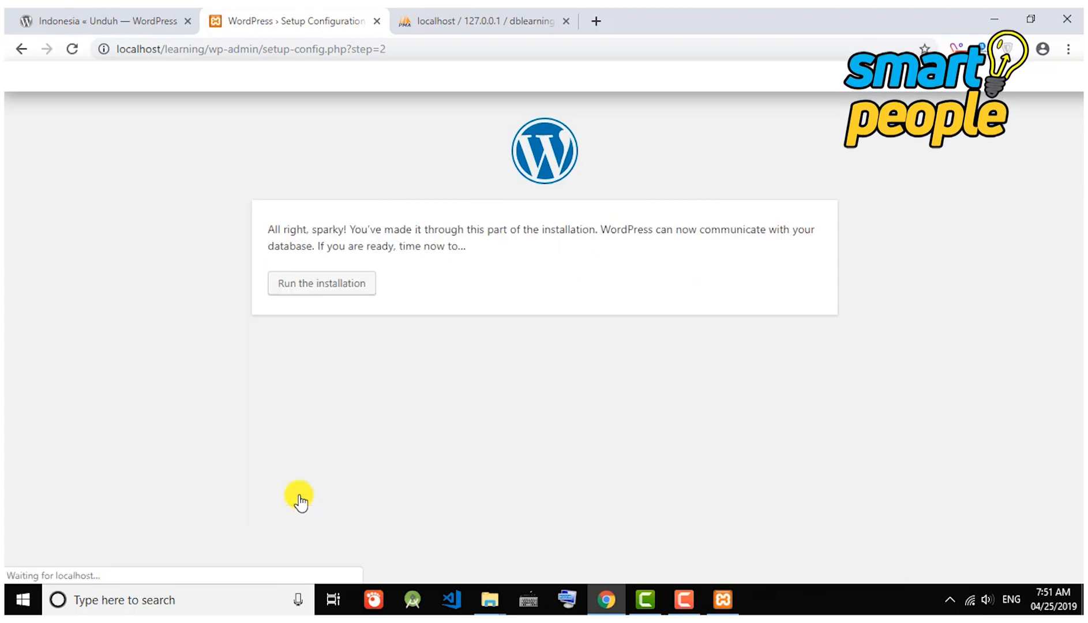
{"action": "left_click", "coordinate": [339, 295]}
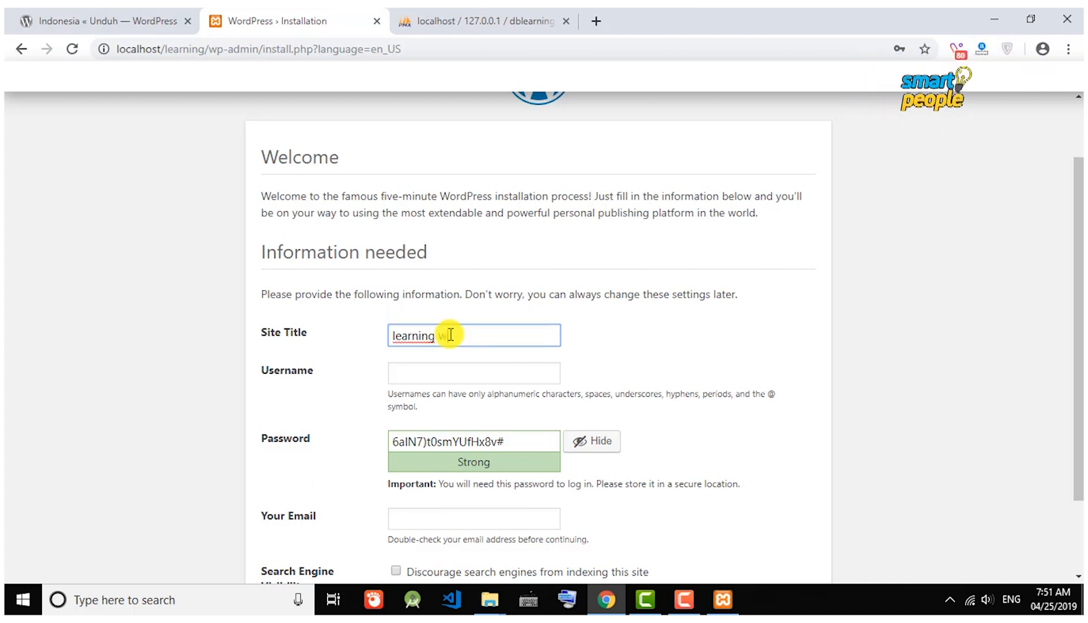
Fill in the admin username, replace the suggested password with a short one, and confirm the weak password.
{"action": "scroll", "coordinate": [451, 366], "scroll_direction": "down", "scroll_amount": 2}
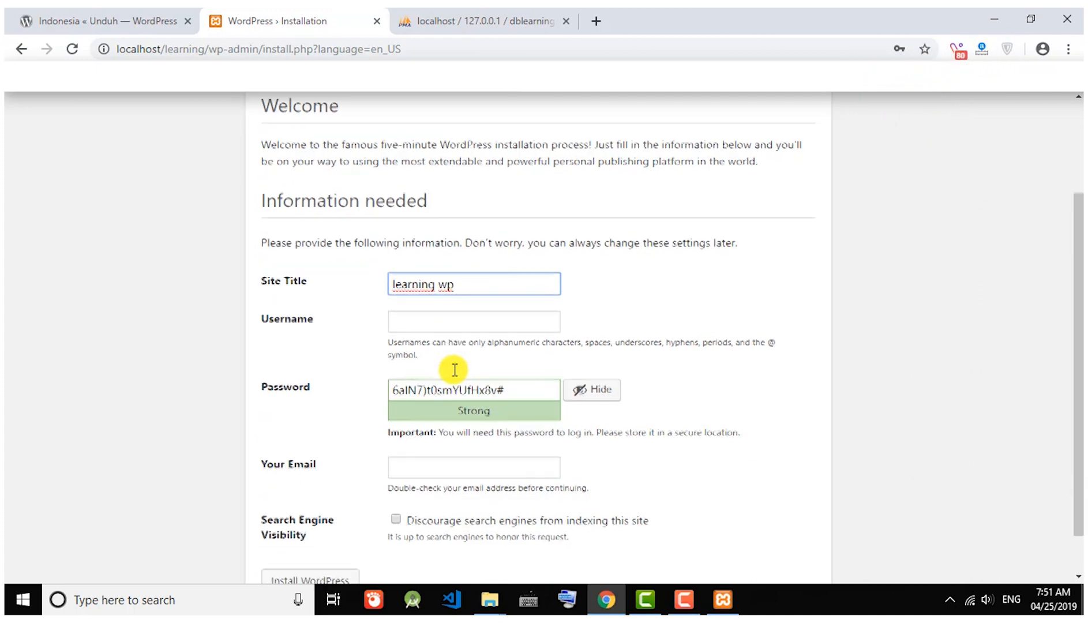
{"action": "left_click", "coordinate": [458, 297]}
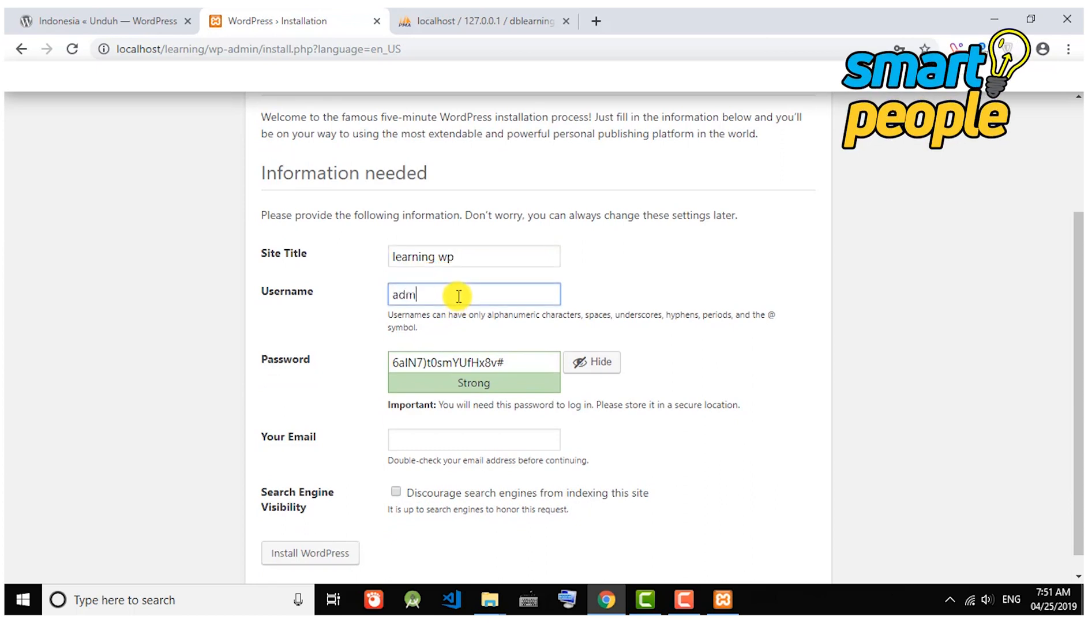
{"action": "double_click", "coordinate": [491, 364]}
{"action": "key", "text": "ctrl+a"}
{"action": "type", "text": "a"}
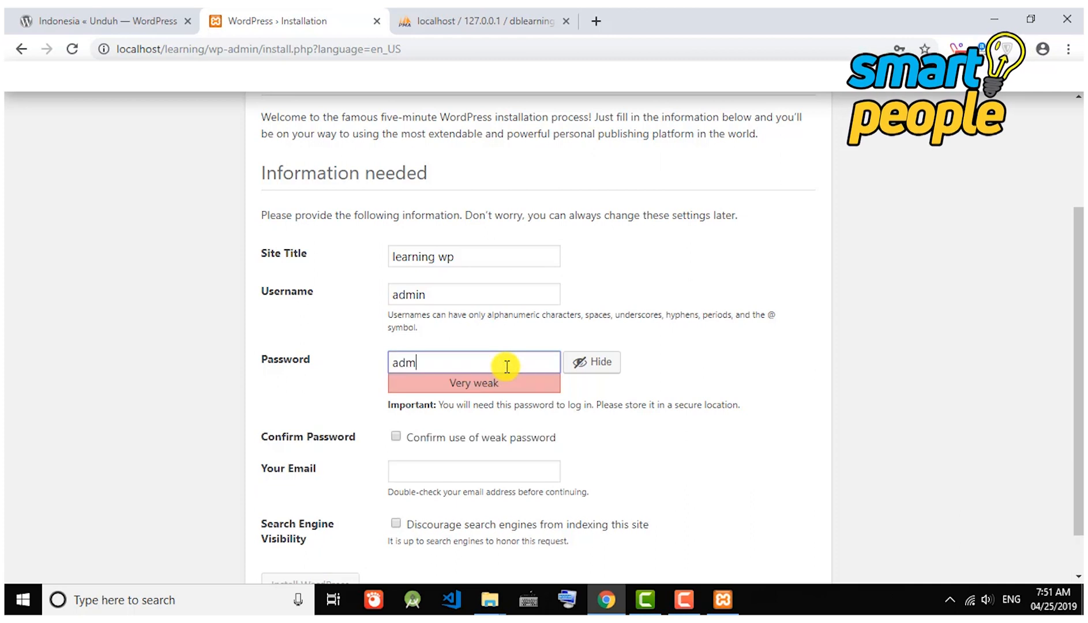
{"action": "scroll", "coordinate": [504, 374], "scroll_direction": "down", "scroll_amount": 1}
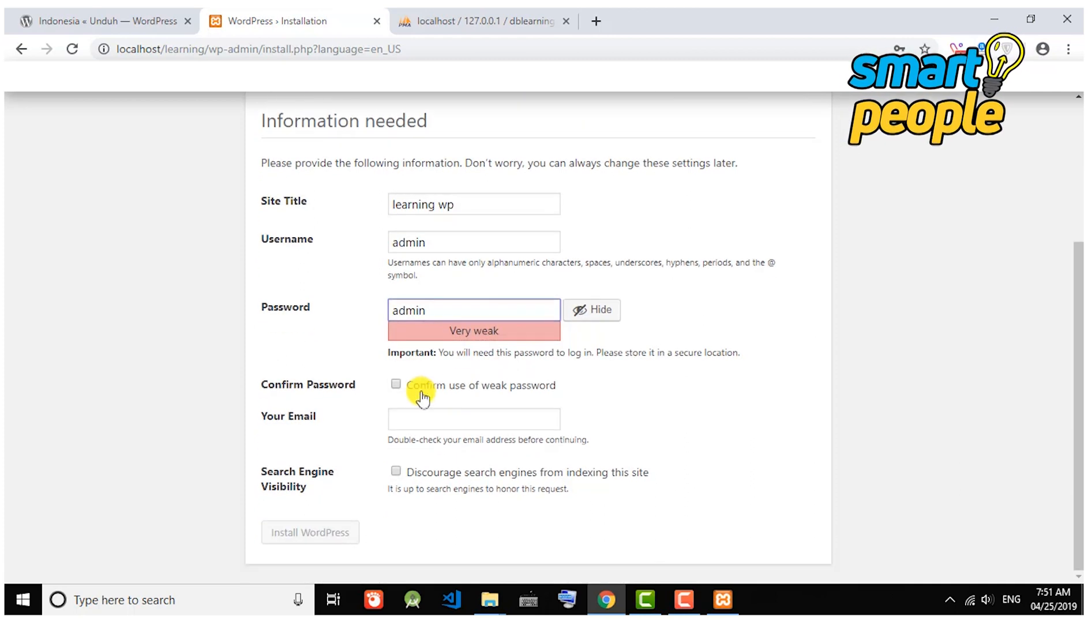
{"action": "left_click", "coordinate": [398, 388]}
Enter the admin e-mail address and install WordPress.
{"action": "key", "text": "Return"}
{"action": "left_click", "coordinate": [430, 424]}
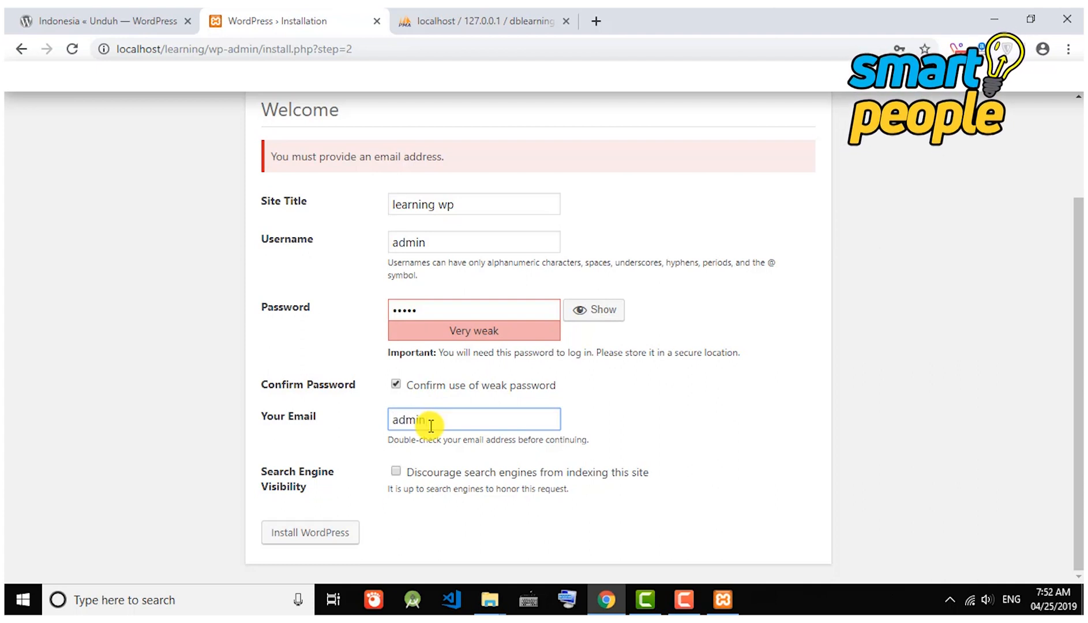
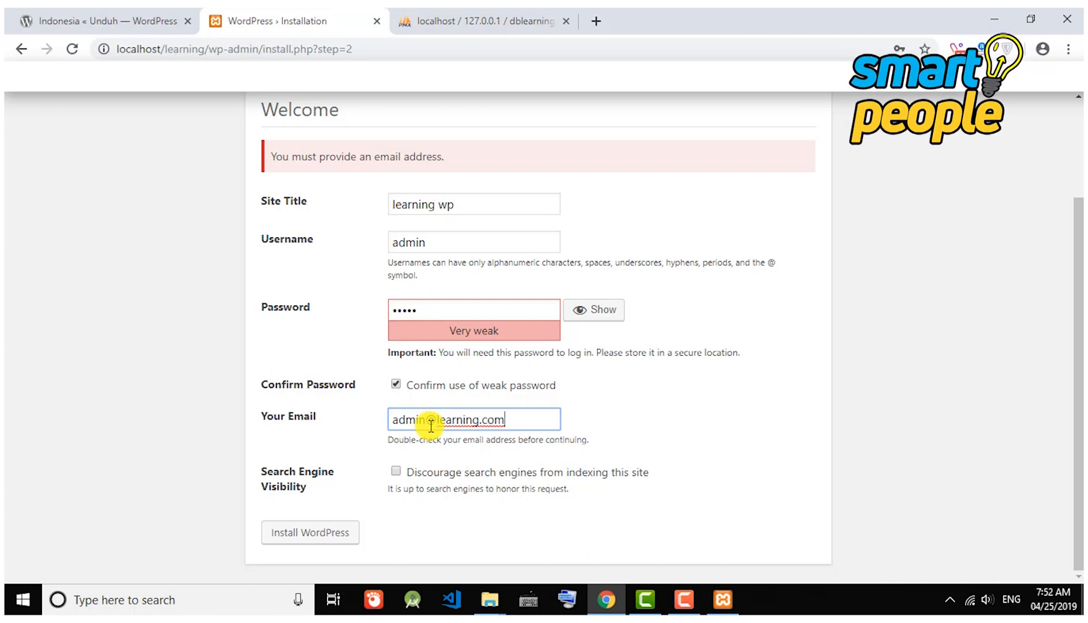
{"action": "type", "text": "123"}
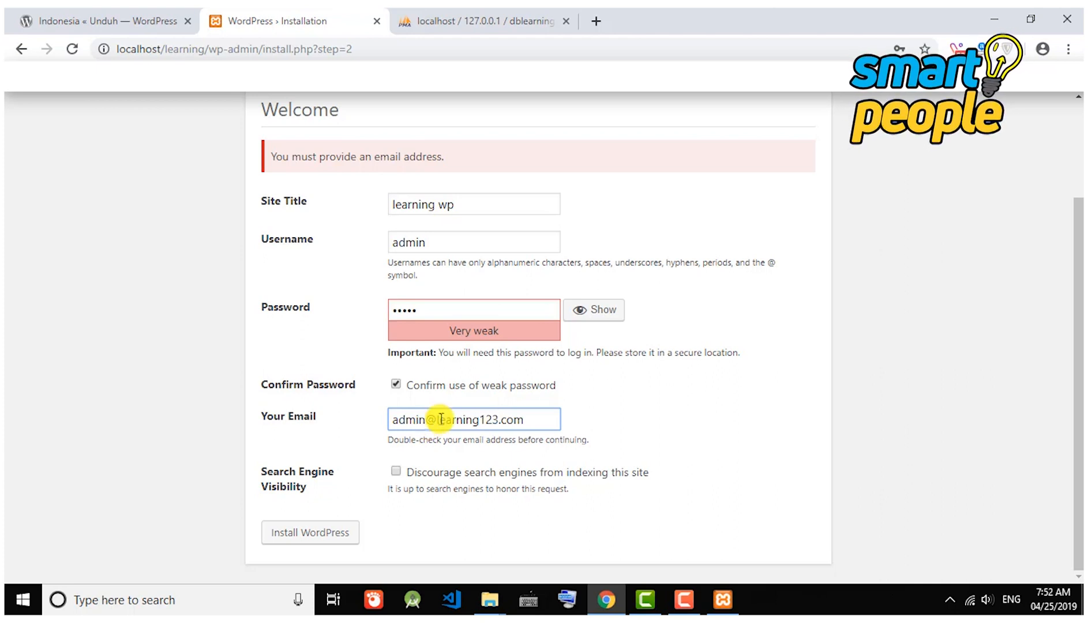
{"action": "left_click", "coordinate": [340, 538]}
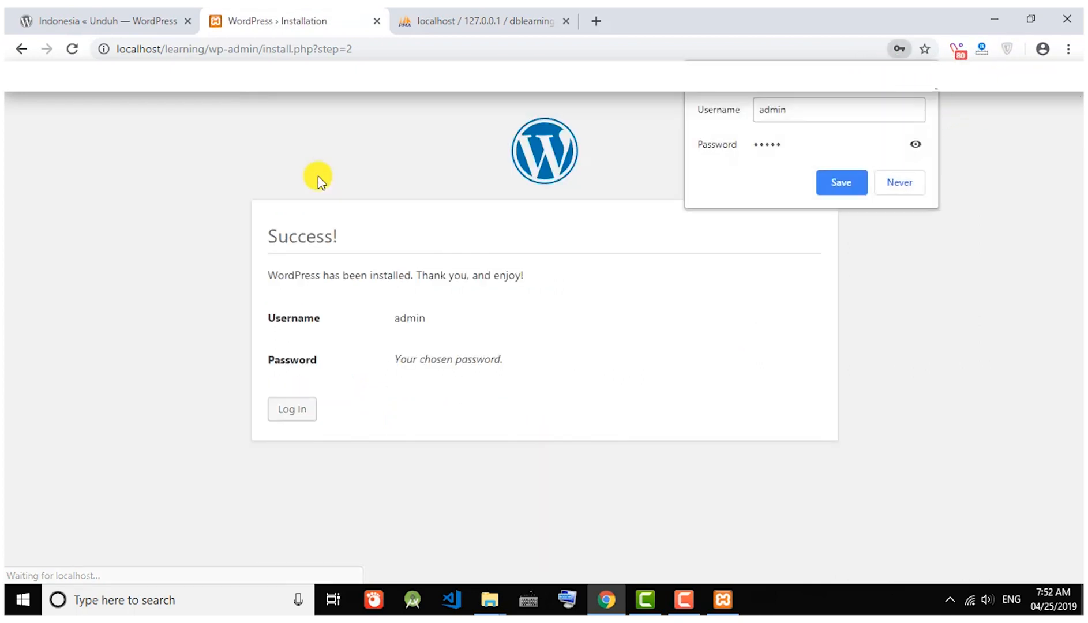
Dismiss Chrome's save-password prompts and sign in as admin to the learning wp Dashboard.
{"action": "left_click", "coordinate": [318, 176]}
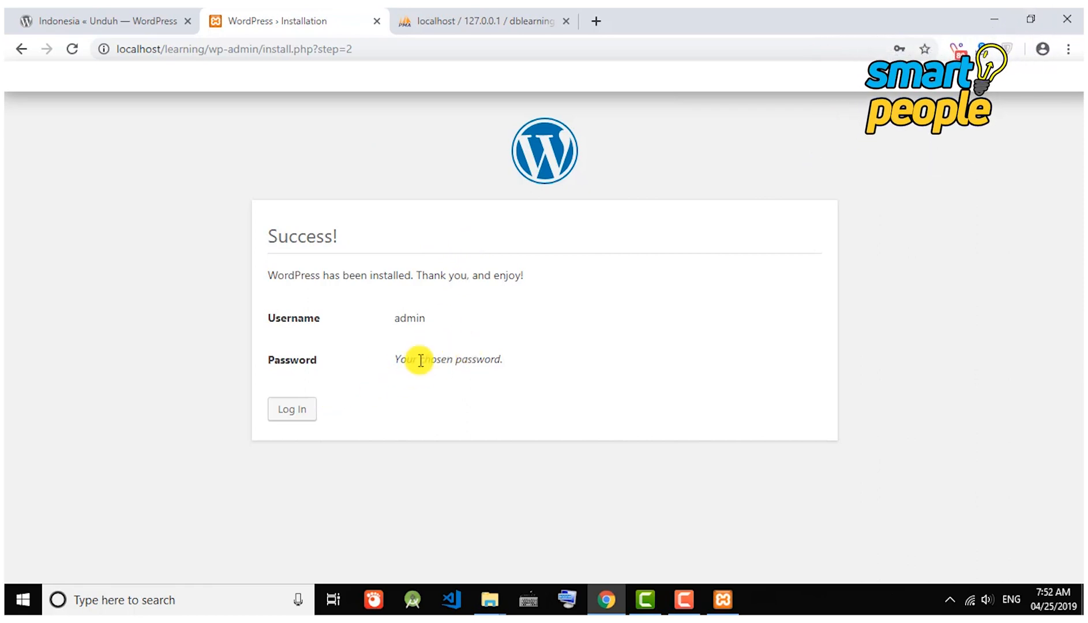
{"action": "left_click", "coordinate": [284, 416]}
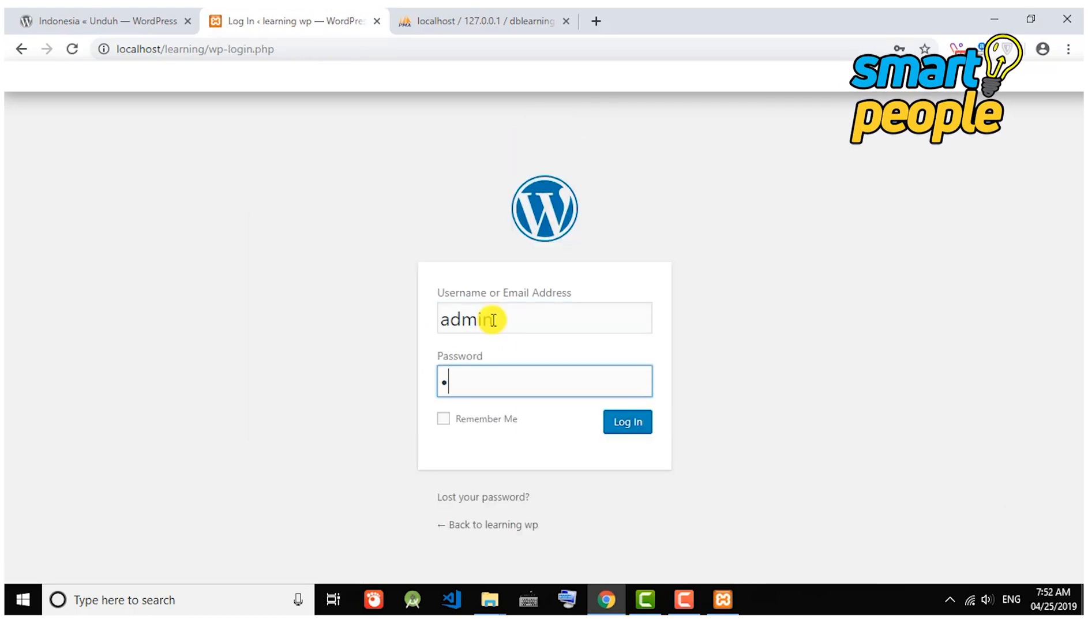
{"action": "type", "text": "in"}
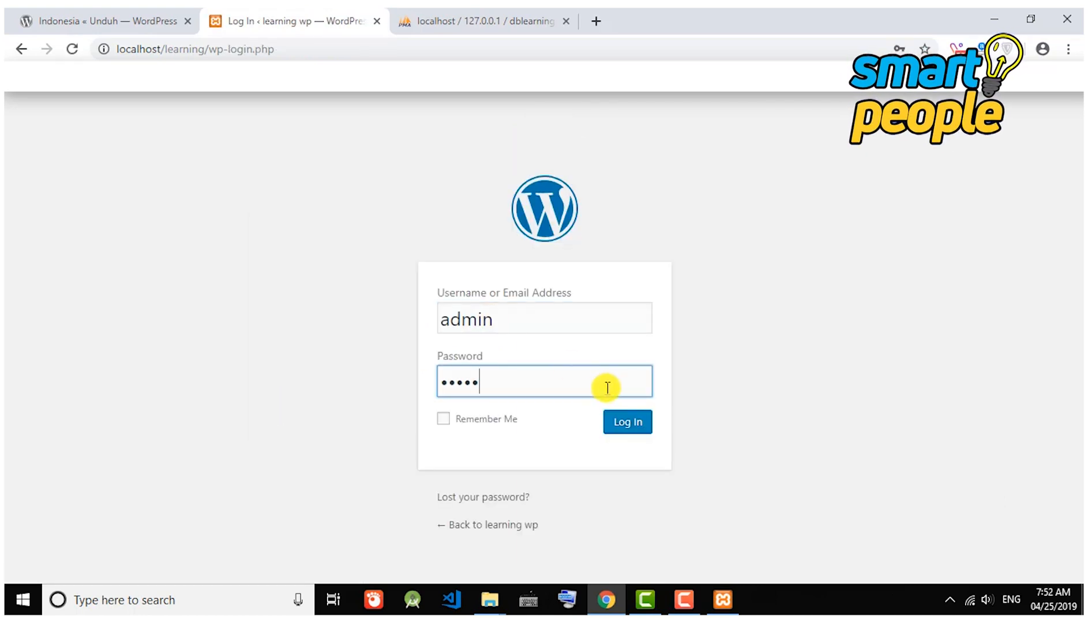
{"action": "left_click", "coordinate": [633, 424]}
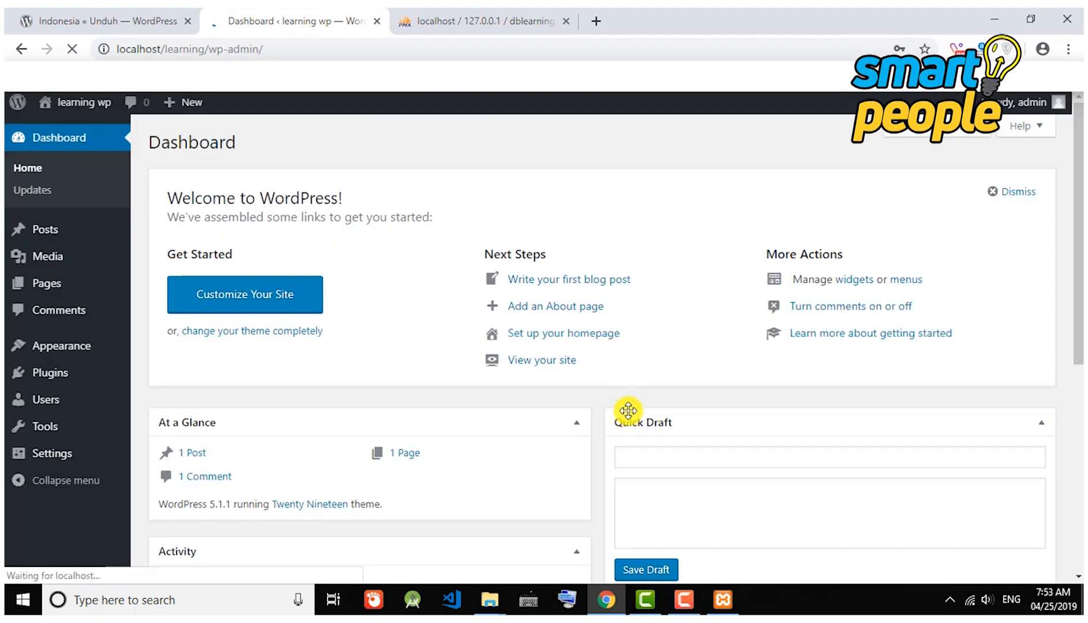
{"action": "left_click", "coordinate": [619, 193]}
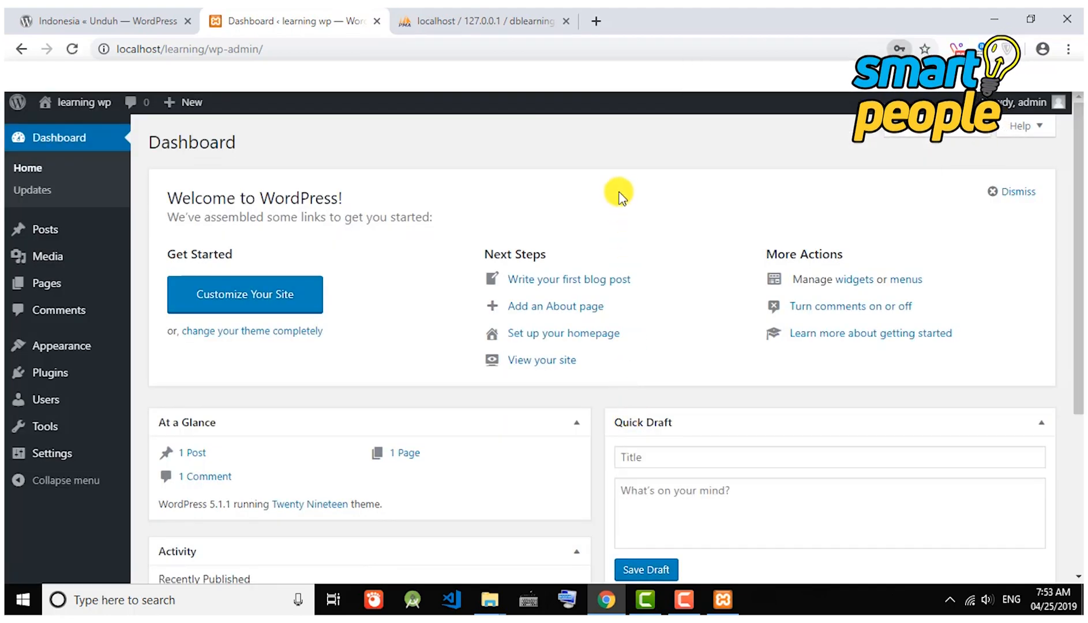